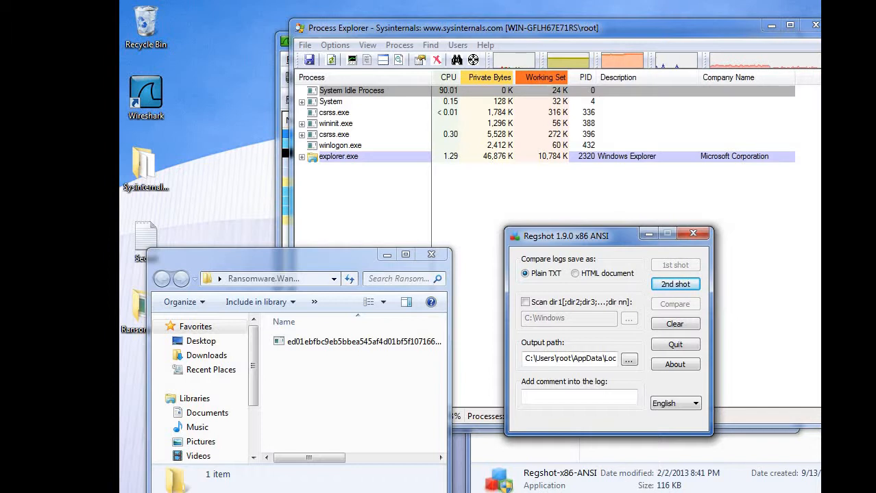
# - Move the Ransomware.WannaCry folder window up and bring the second Wireshark capture window to the front
pyautogui.moveTo(251, 266); pyautogui.dragTo(242, 222)
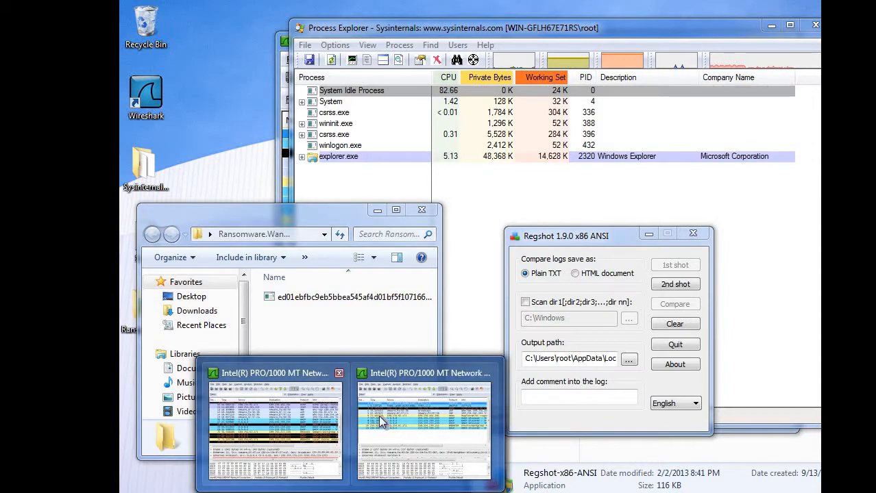
pyautogui.moveTo(402, 419)
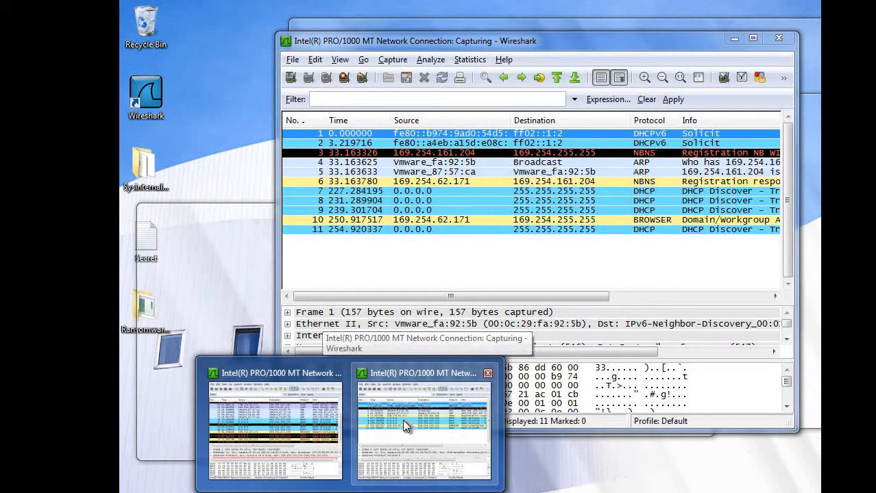
pyautogui.click(402, 419)
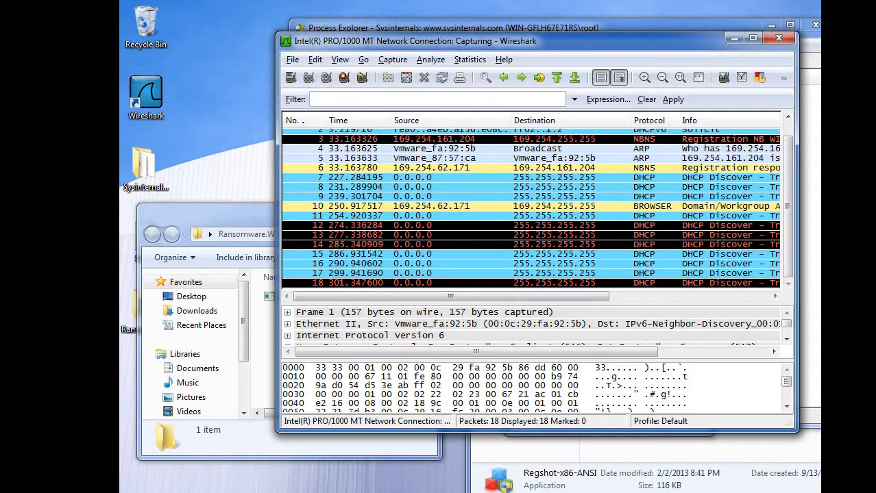
# - Switch to the administrator command prompt and list this machine's network configuration with ipconfig
pyautogui.click(349, 492)
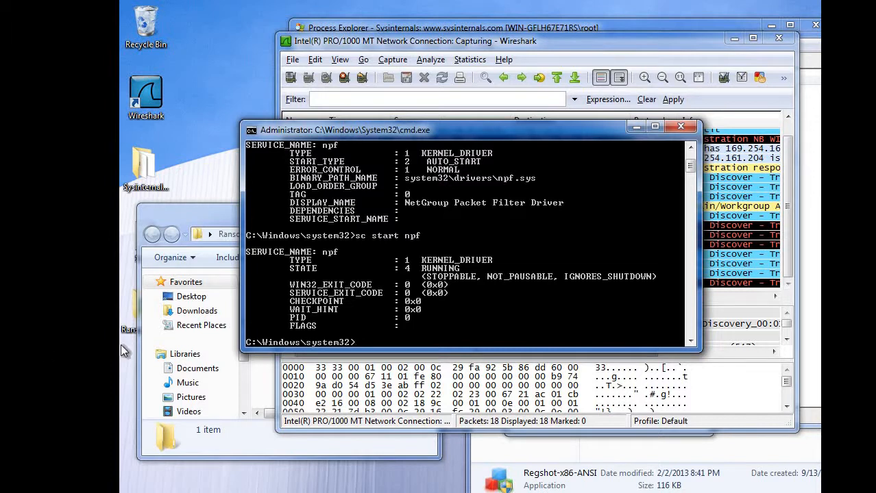
pyautogui.write('ipconfig')
pyautogui.press('Return')
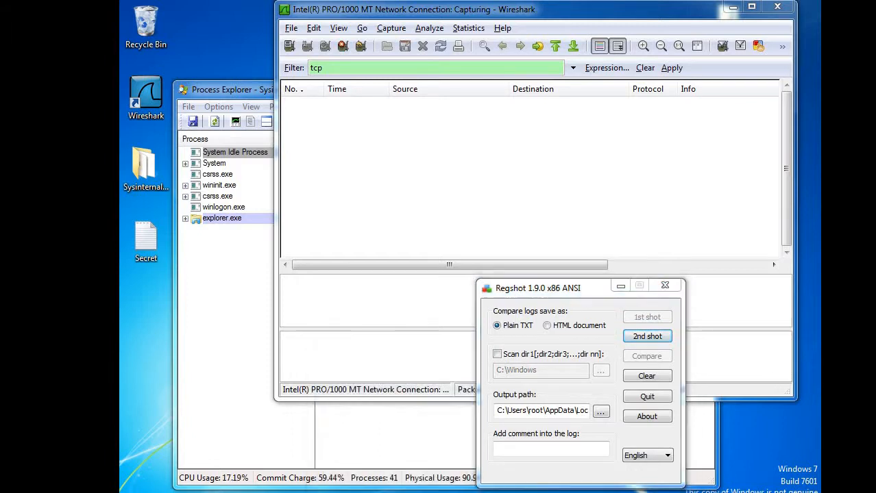
# - On the other Windows 7 machine, open a cmd prompt, run ipconfig, and minimize the prompt
pyautogui.click(148, 489)
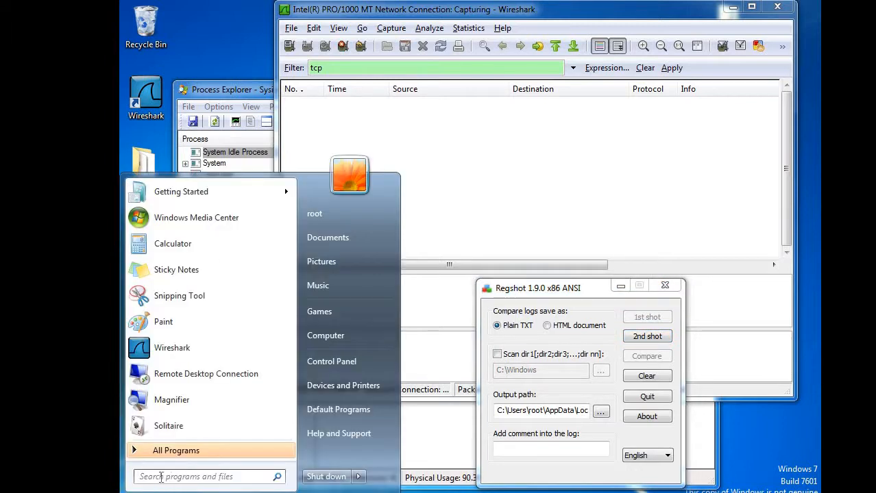
pyautogui.write('cmd')
pyautogui.press('Return')
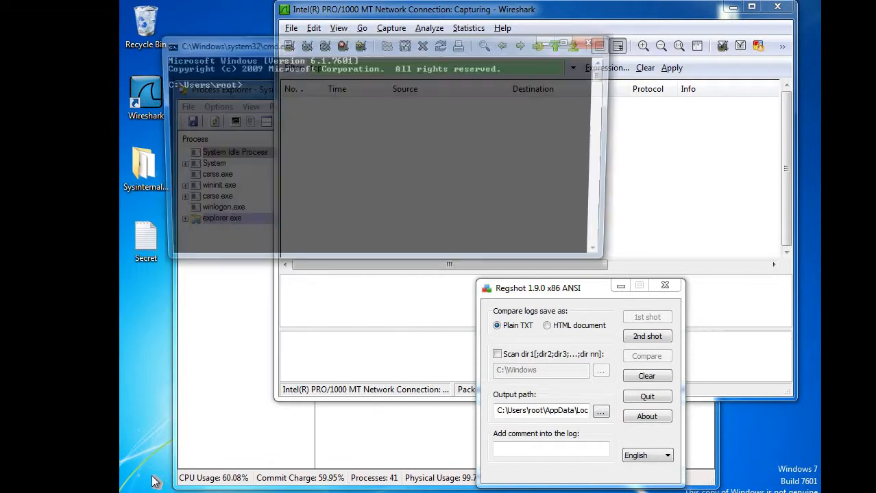
pyautogui.write('ip')
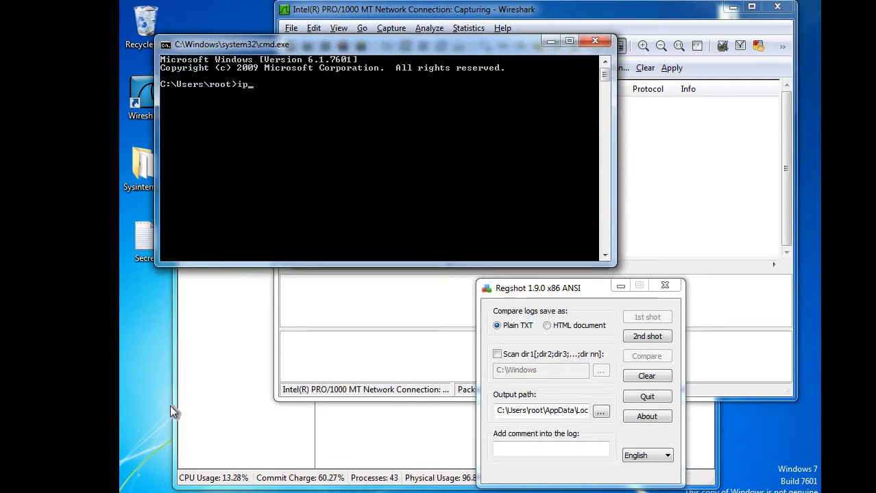
pyautogui.write('config')
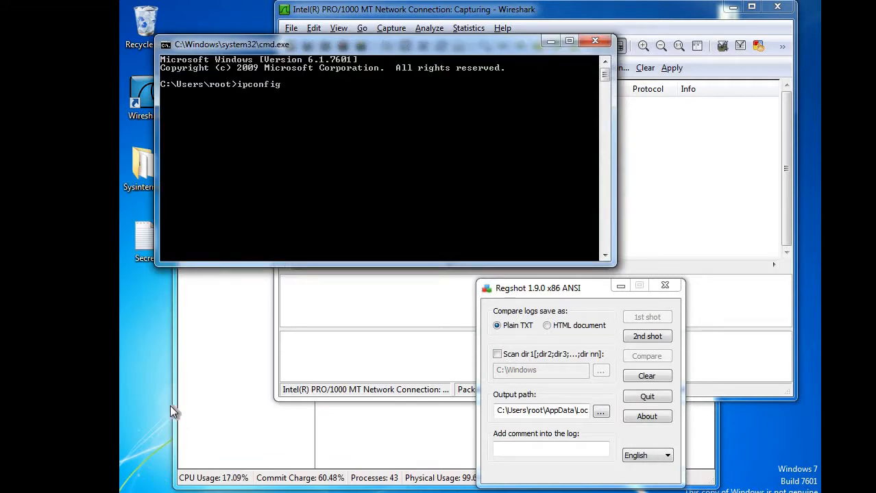
pyautogui.press('Return')
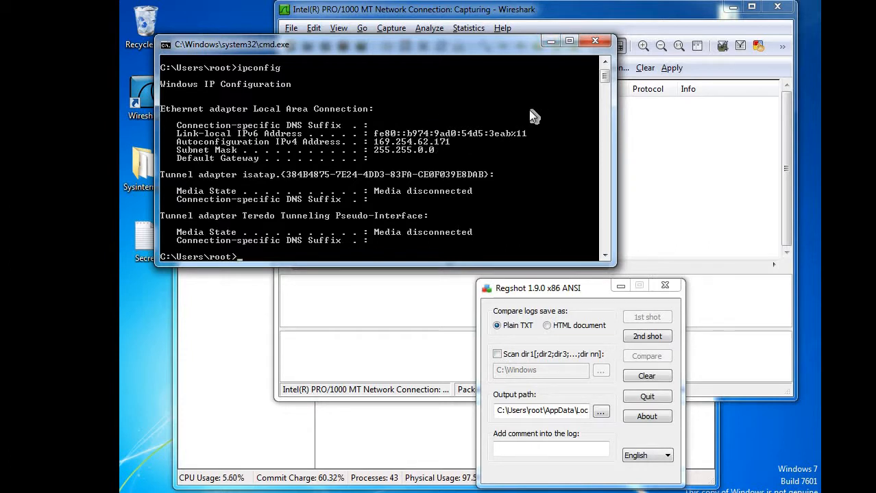
pyautogui.click(551, 42)
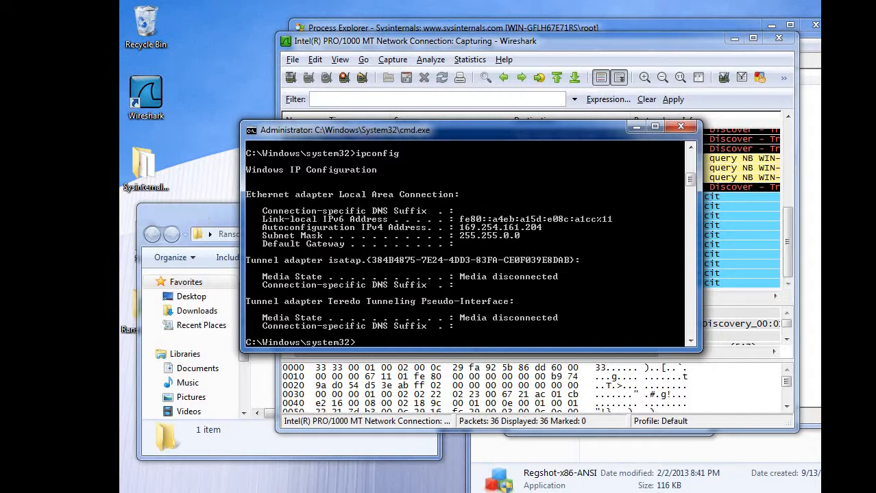
# - Clear the command prompt and Wireshark windows away and move the Ransomware.WannaCry folder window off the desktop icons
pyautogui.moveTo(199, 212); pyautogui.dragTo(190, 151)
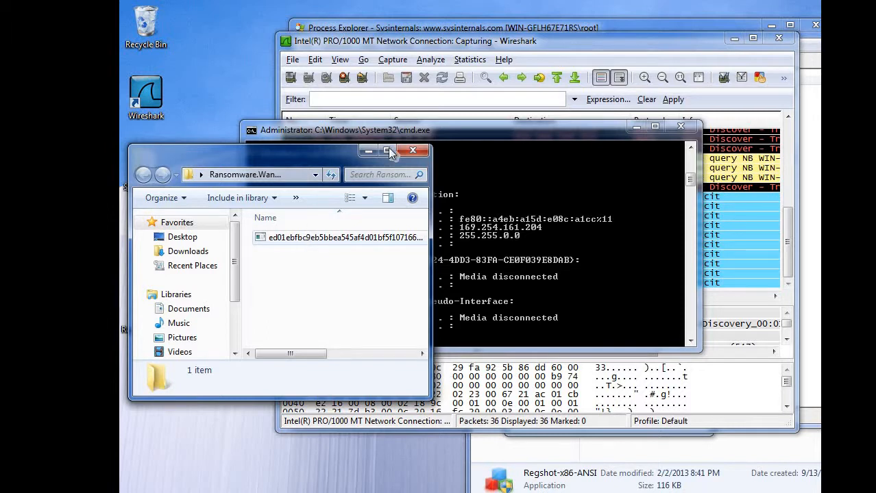
pyautogui.click(687, 130)
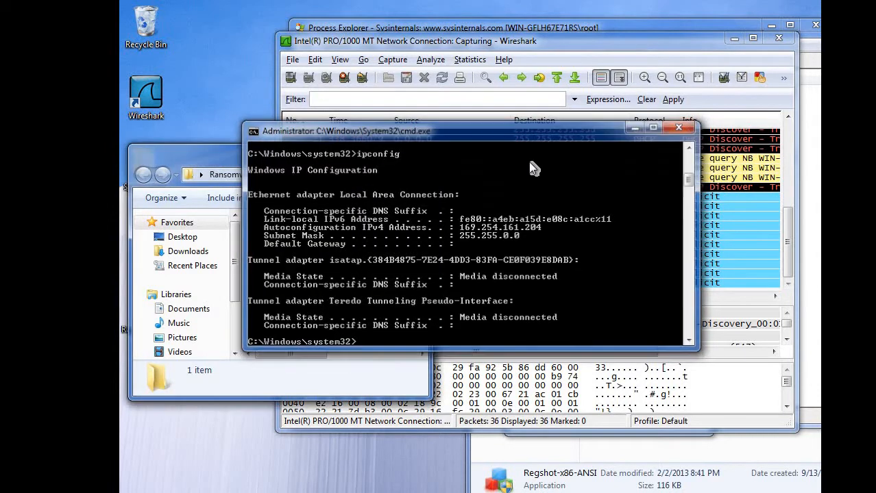
pyautogui.click(730, 39)
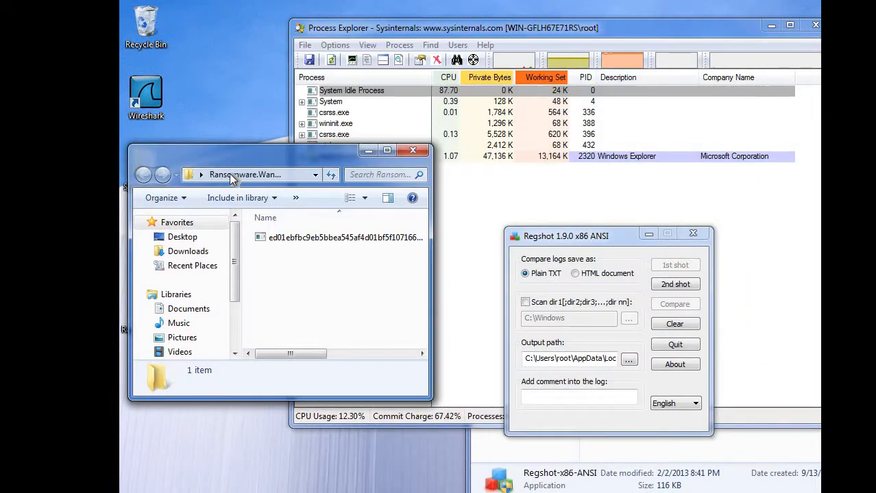
pyautogui.moveTo(256, 167); pyautogui.dragTo(427, 109)
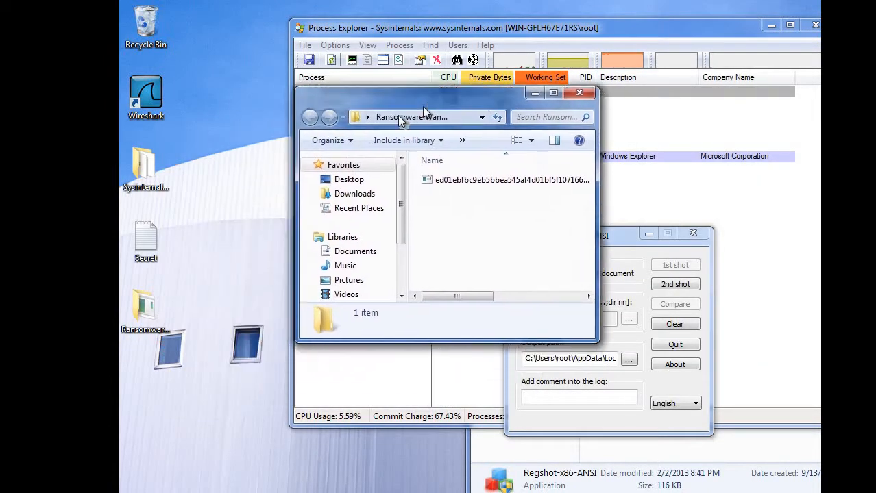
# - View the Secret text file's contents twice in Notepad, closing it each time
pyautogui.doubleClick(146, 241)
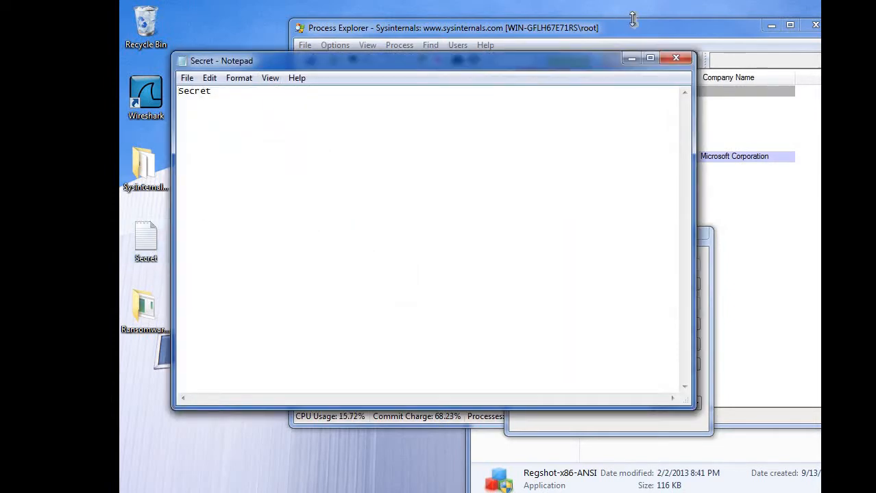
pyautogui.click(673, 60)
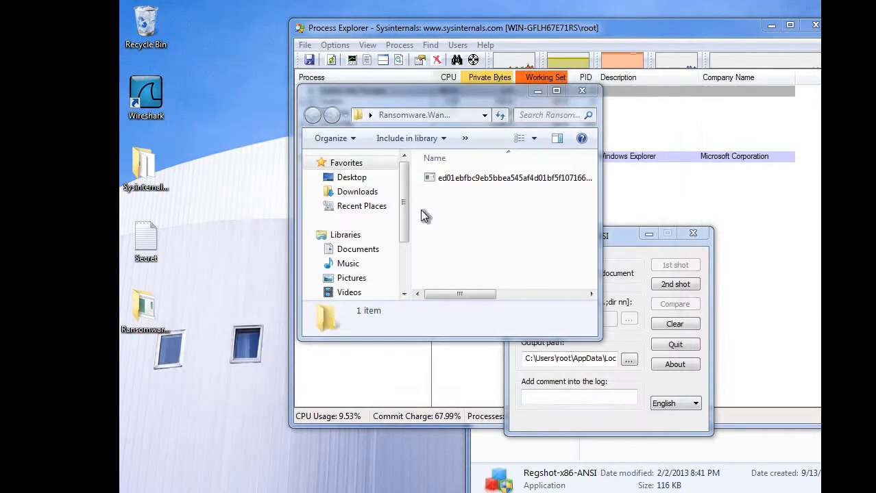
pyautogui.doubleClick(148, 247)
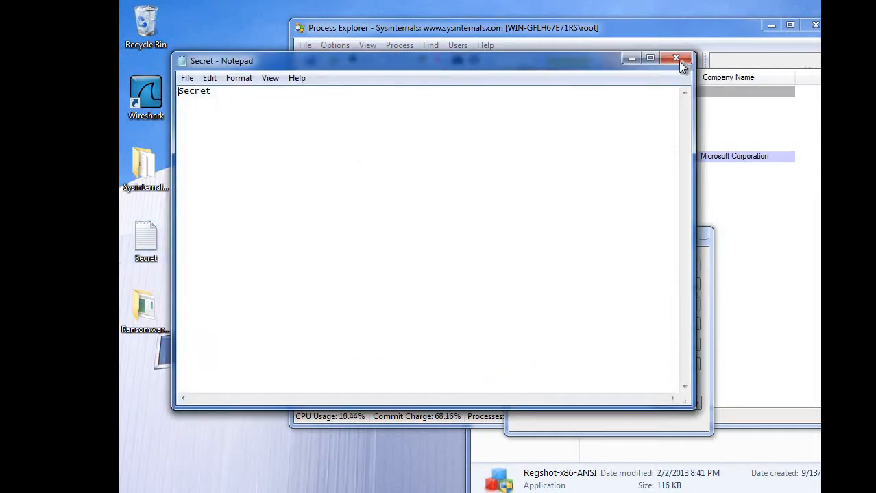
pyautogui.click(678, 61)
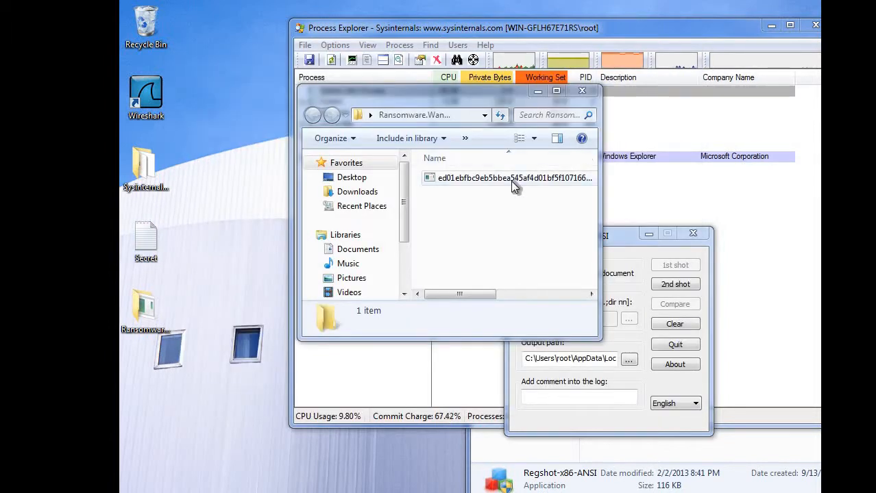
# - Run the executable in the Ransomware.WannaCry folder, monitor it in Process Explorer, and allow Windows Command Processor to make changes
pyautogui.doubleClick(511, 181)
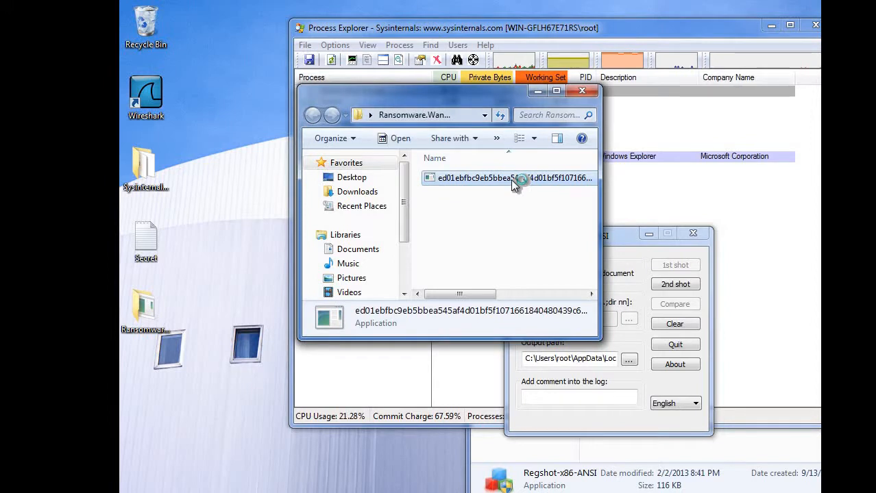
pyautogui.click(548, 30)
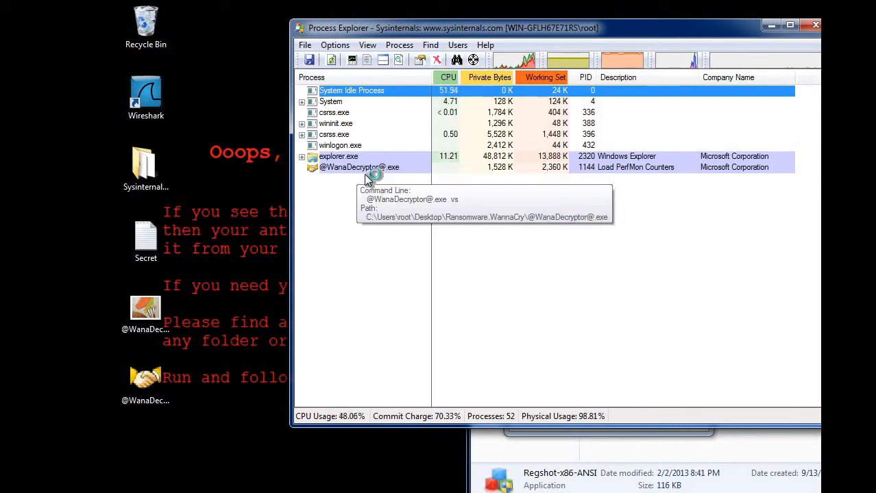
pyautogui.moveTo(358, 168)
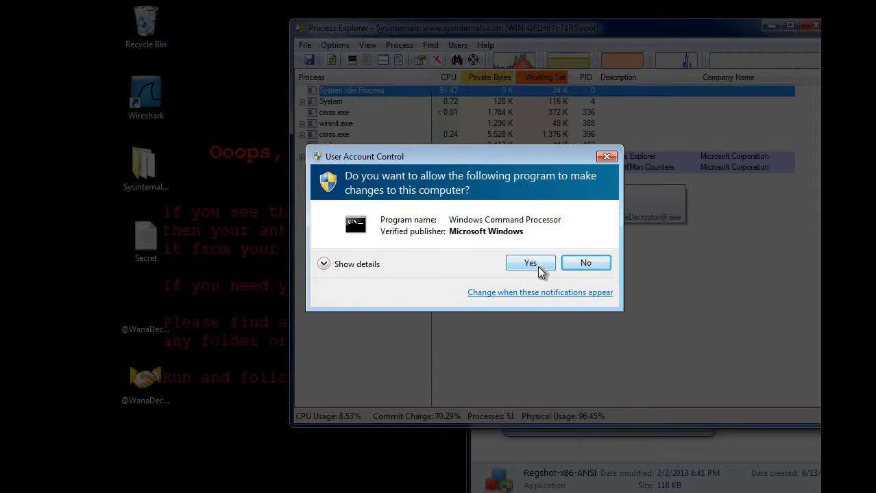
pyautogui.click(530, 265)
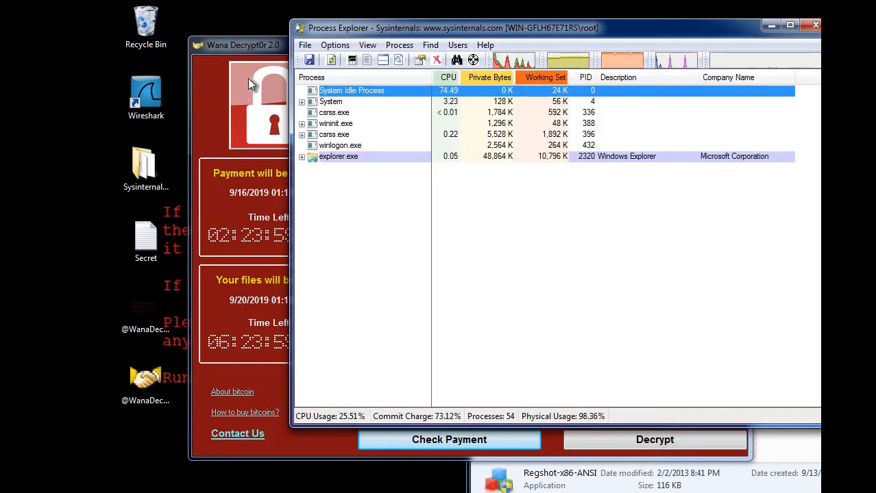
# - Bring the Wana Decrypt0r 2.0 window forward, then examine the Secret file's contents in Notepad and close it
pyautogui.click(226, 45)
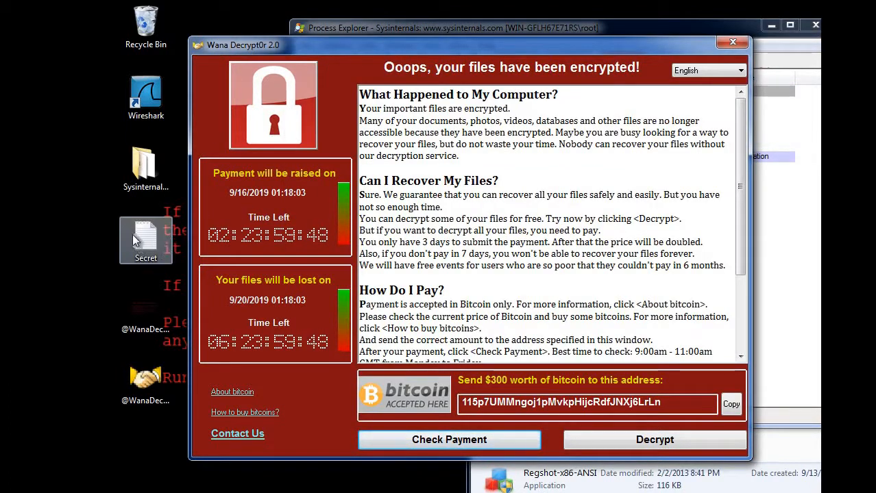
pyautogui.click(139, 233)
pyautogui.doubleClick(139, 233)
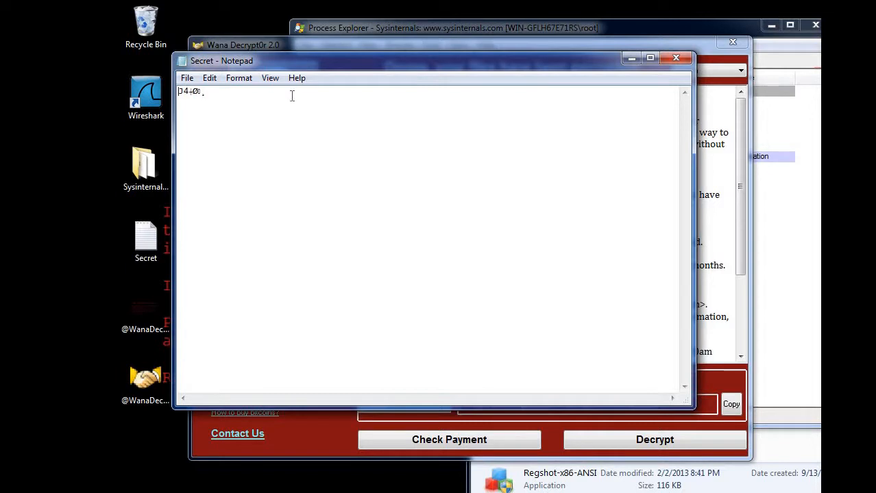
pyautogui.click(677, 59)
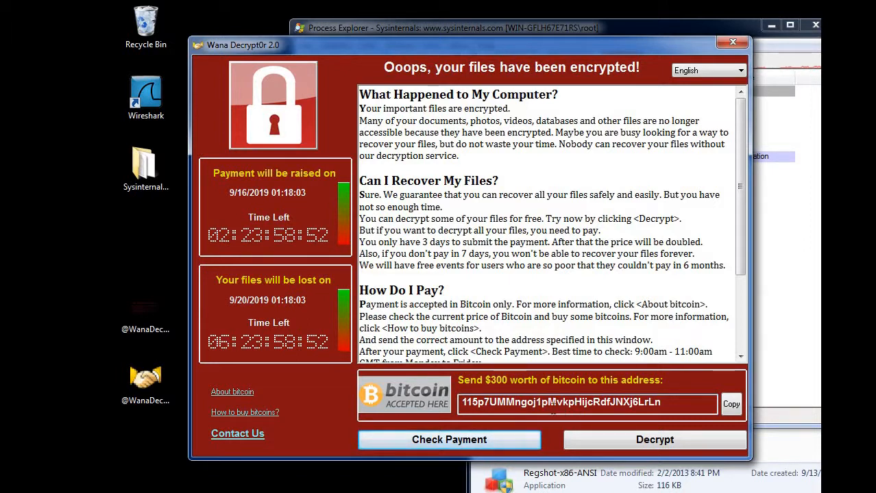
# - Try a payment check in Wana Decrypt0r 2.0 and cancel it
pyautogui.click(432, 443)
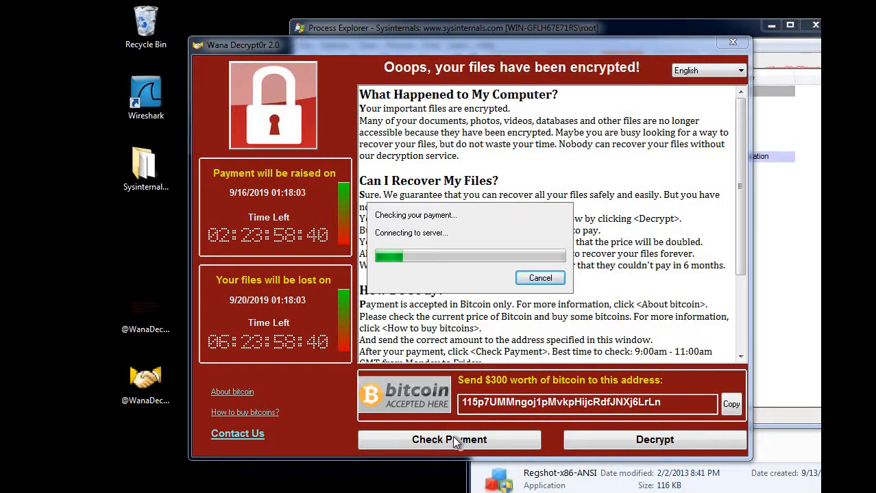
pyautogui.click(553, 278)
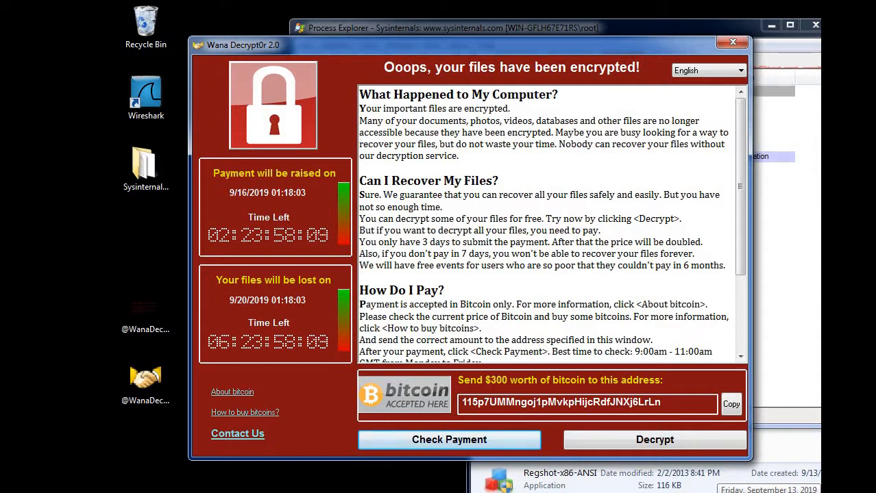
# - Set the system date to September 17, 2019 and close the Date and Time settings
pyautogui.click(768, 491)
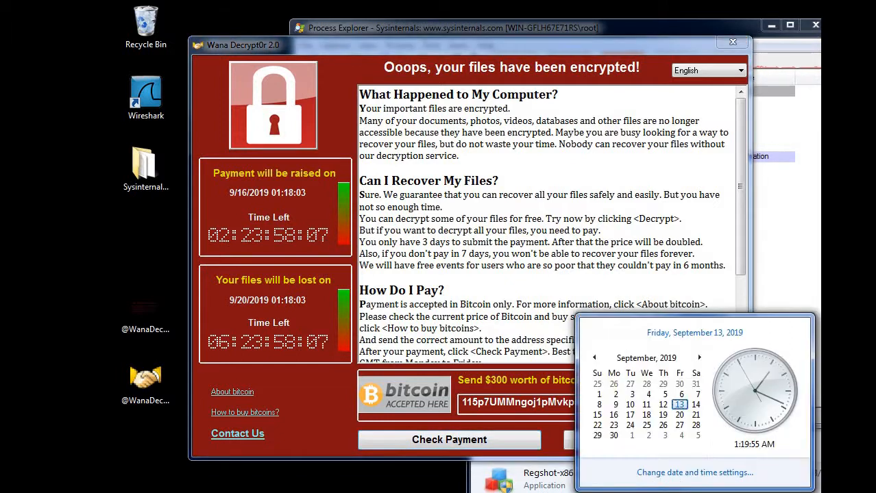
pyautogui.click(720, 473)
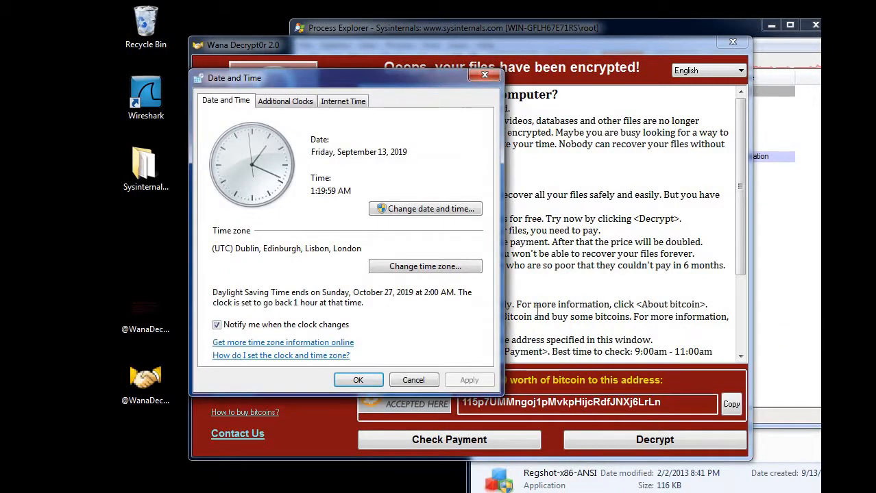
pyautogui.click(439, 209)
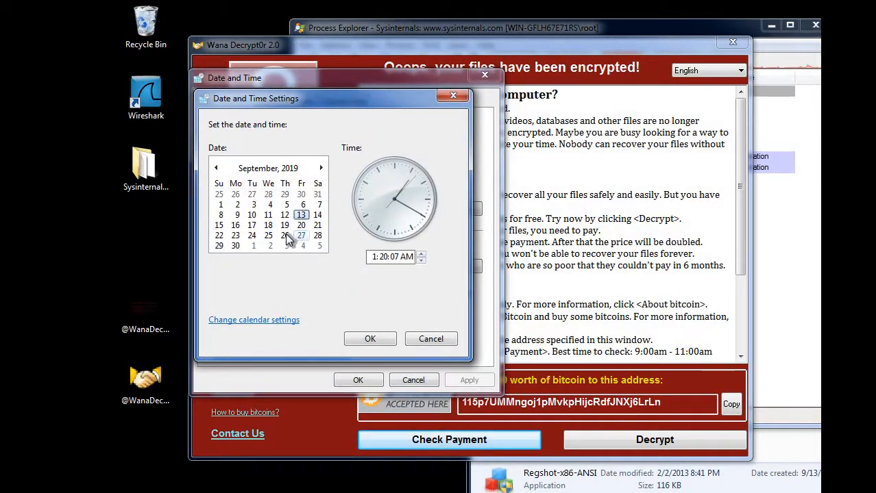
pyautogui.click(252, 226)
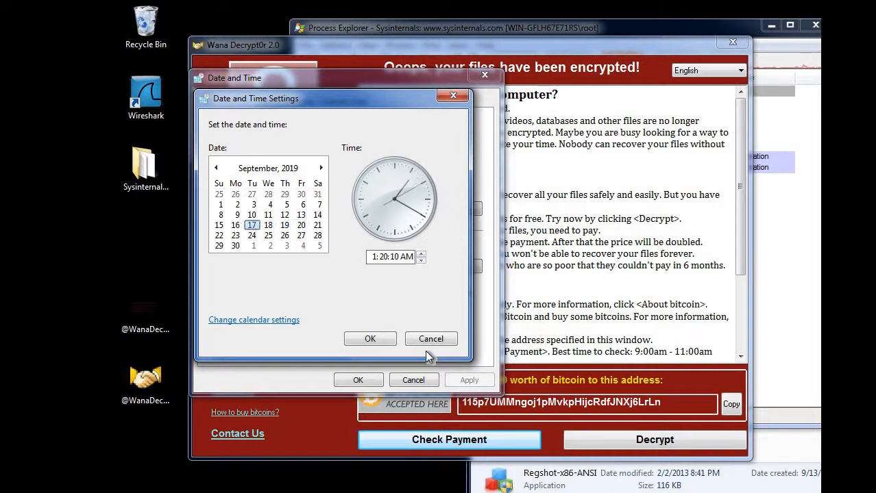
pyautogui.click(363, 337)
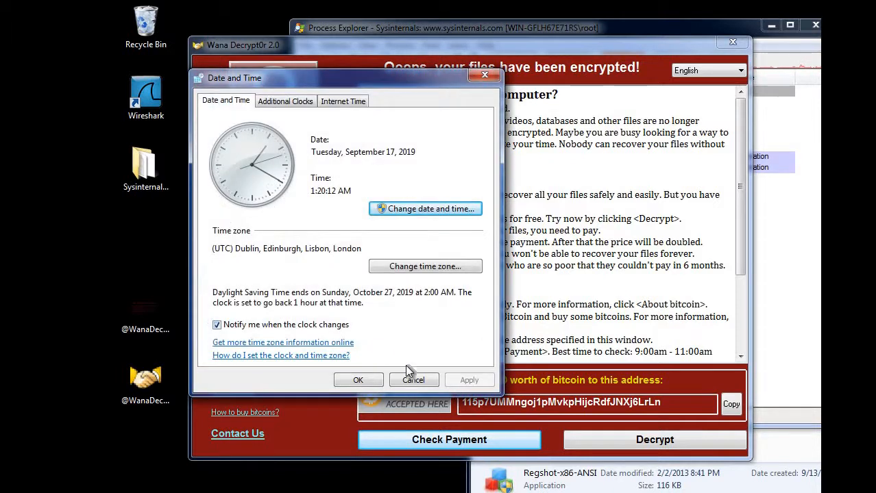
pyautogui.click(359, 379)
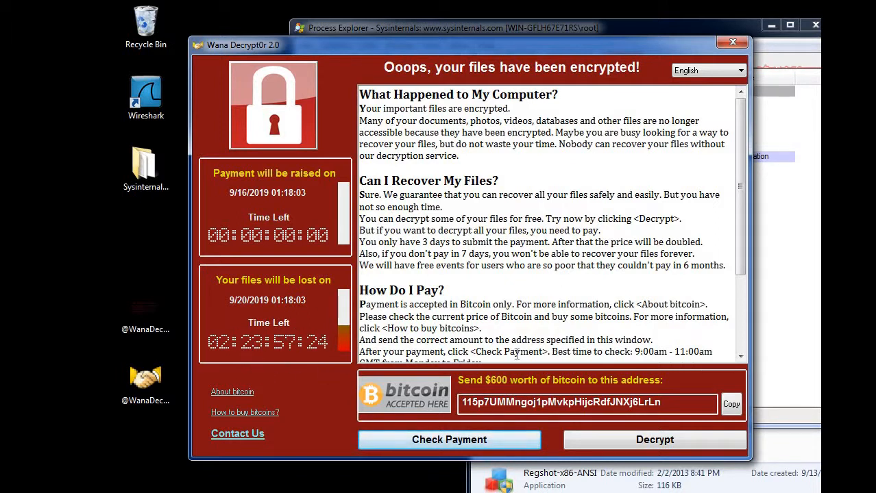
# - Set the system date to September 27, 2019 and close the Date and Time settings
pyautogui.click(781, 492)
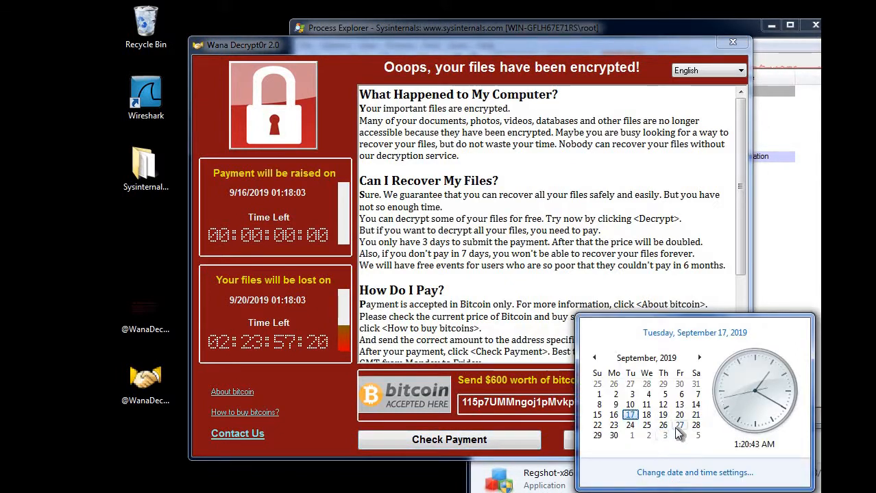
pyautogui.click(679, 426)
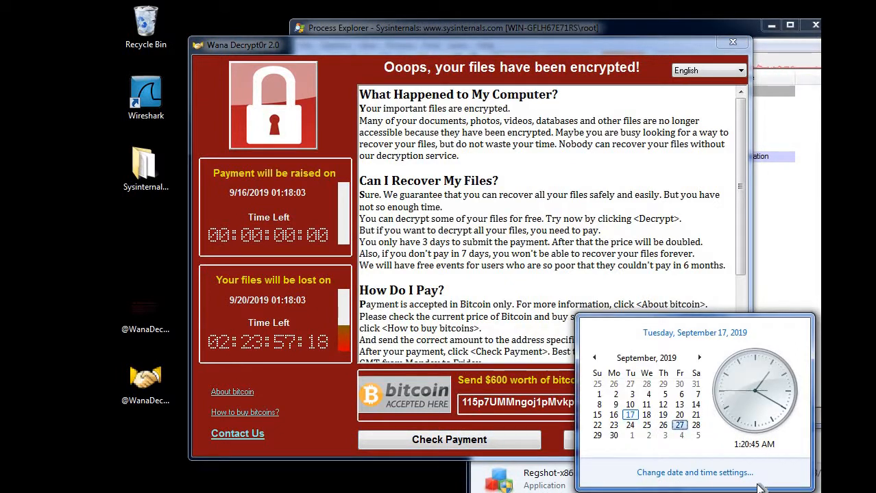
pyautogui.click(724, 472)
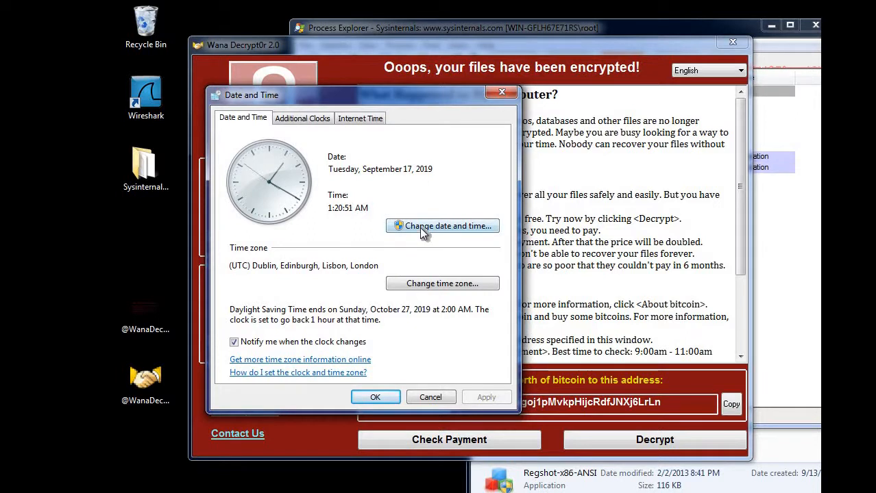
pyautogui.click(421, 227)
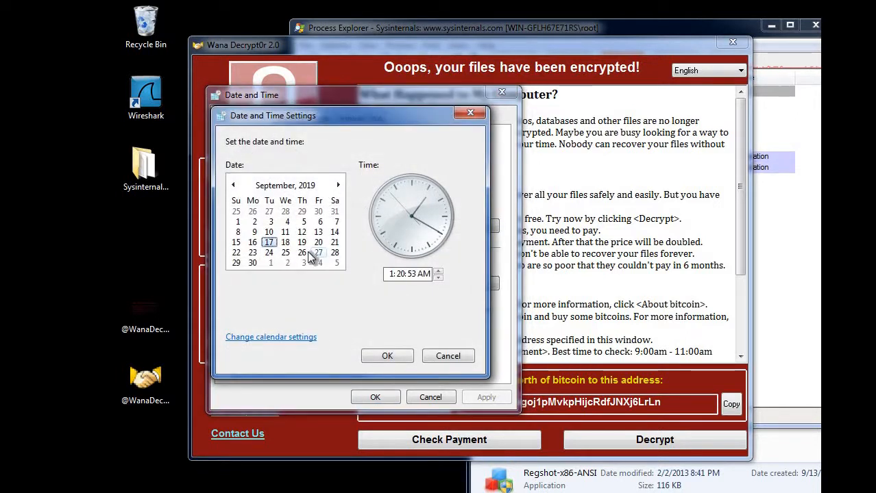
pyautogui.click(318, 254)
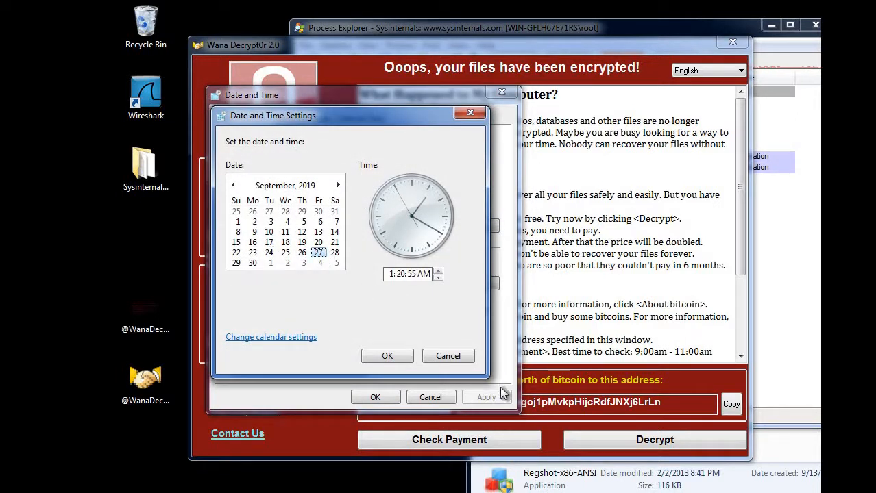
pyautogui.click(390, 356)
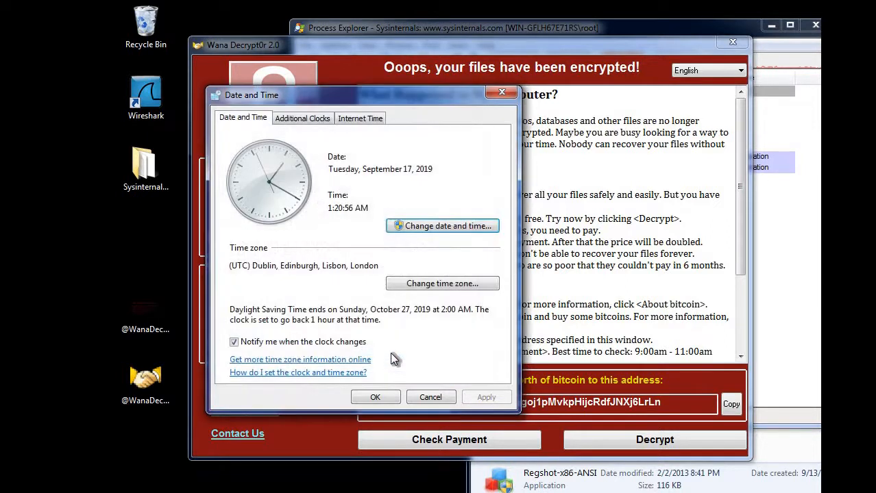
pyautogui.click(375, 399)
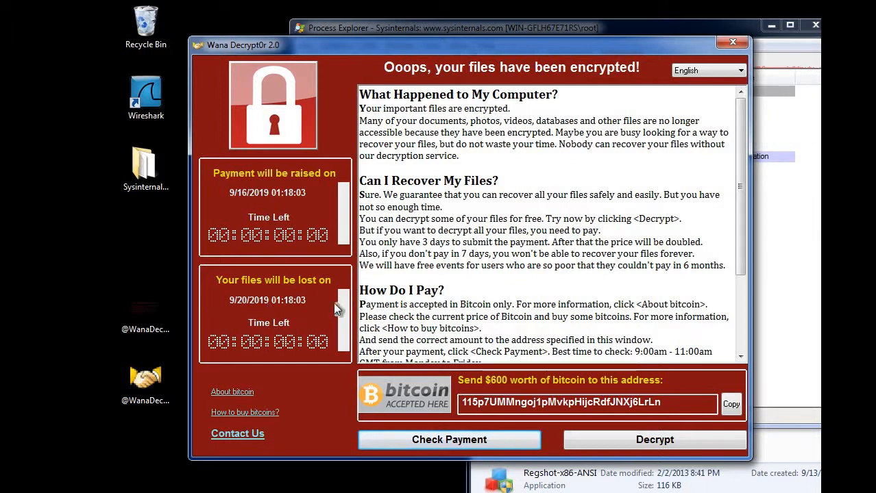
# - Try a payment check in Wana Decrypt0r 2.0 and cancel it
pyautogui.click(448, 440)
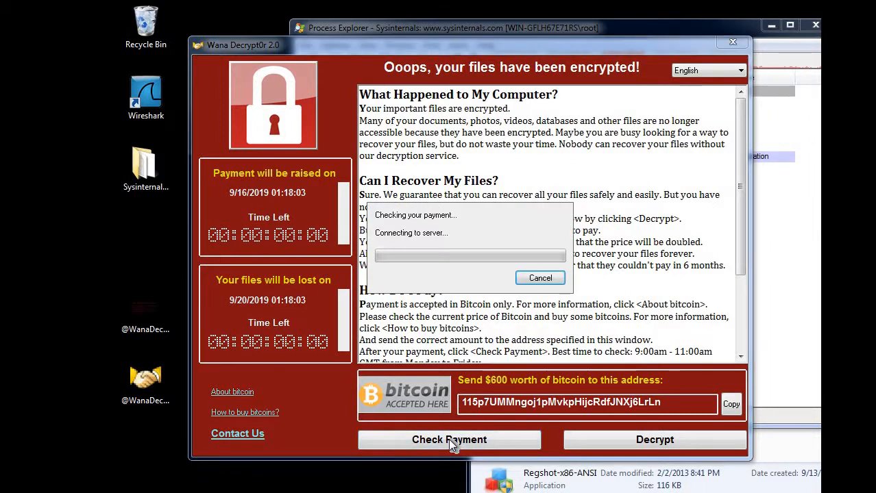
pyautogui.click(539, 279)
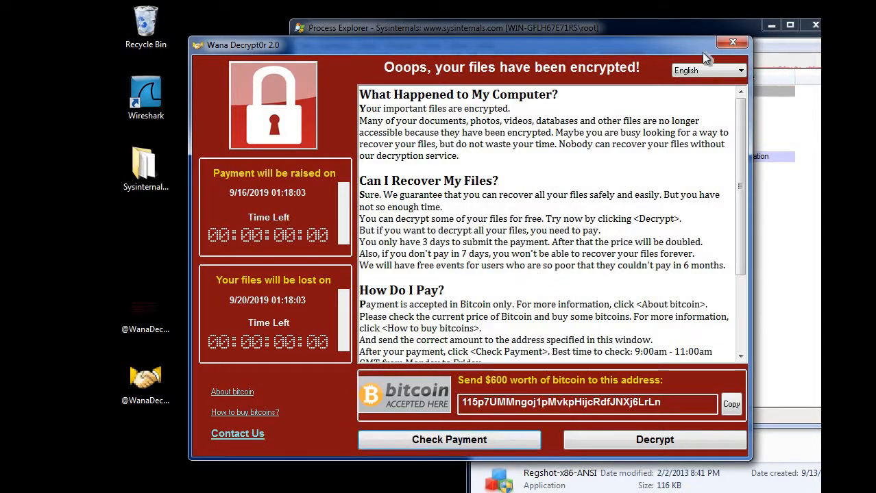
# - Uncover Regshot by dismissing the Wana Decrypt0r 2.0 window each time it appears and minimizing Process Explorer and the ransomware folder
pyautogui.click(738, 41)
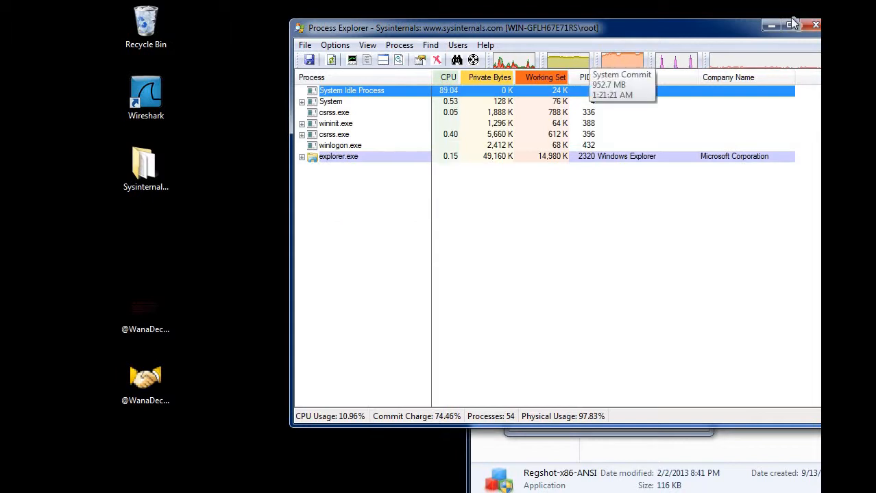
pyautogui.click(772, 26)
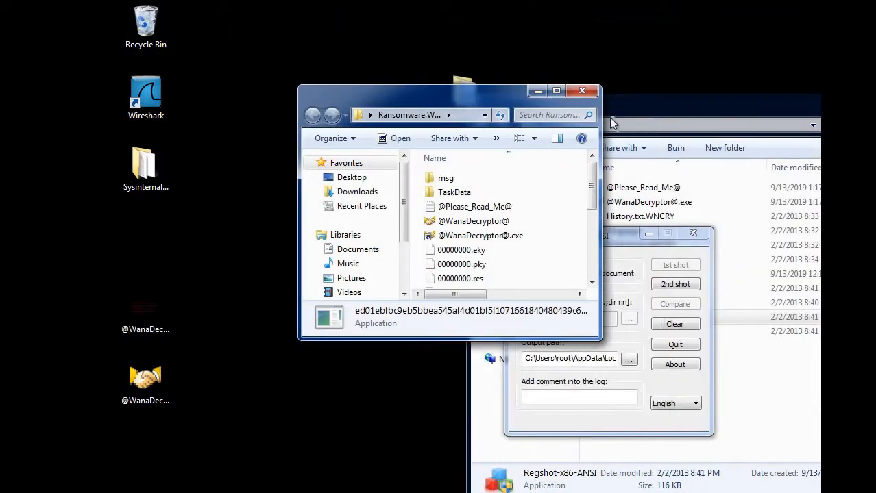
pyautogui.moveTo(465, 102); pyautogui.dragTo(328, 80)
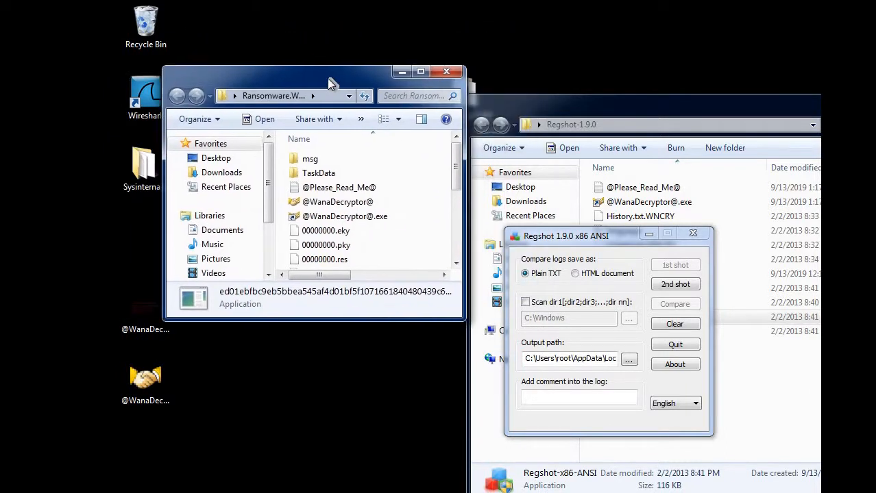
pyautogui.click(393, 69)
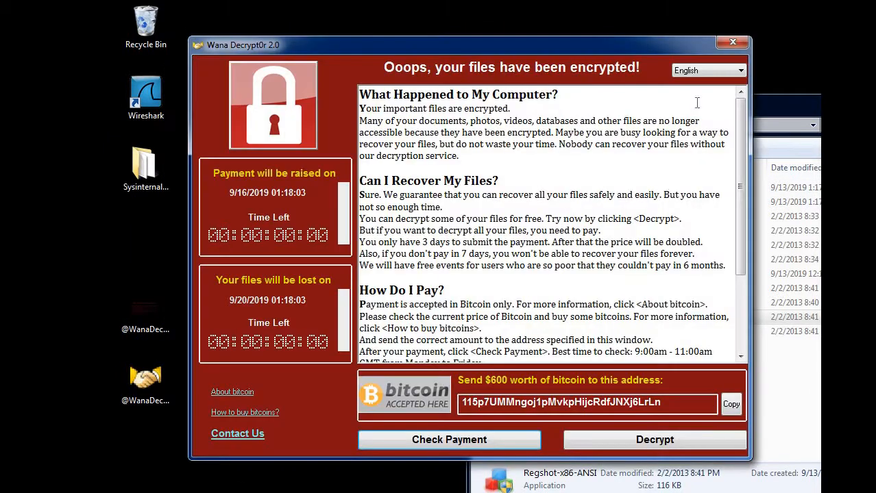
pyautogui.click(731, 43)
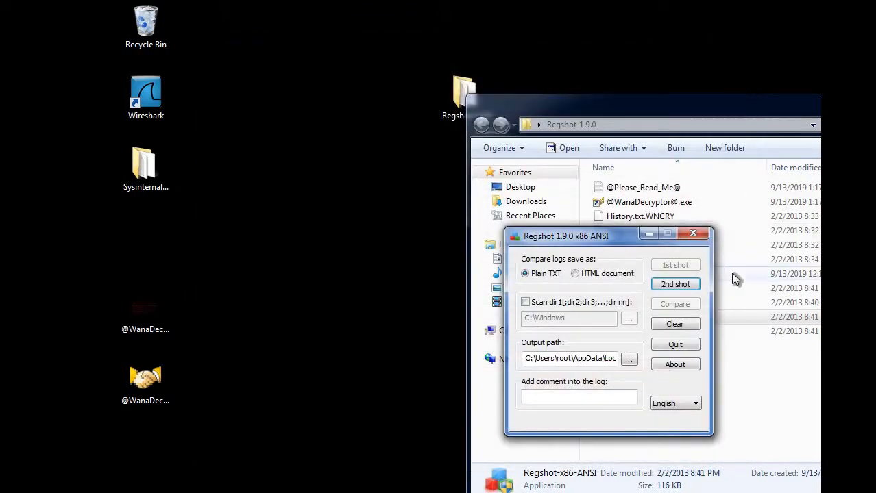
# - Take the second Regshot registry snapshot and save it as reg2 in the Temp folder, dismissing the Wana Decrypt0r 2.0 window covering the save dialog
pyautogui.click(685, 284)
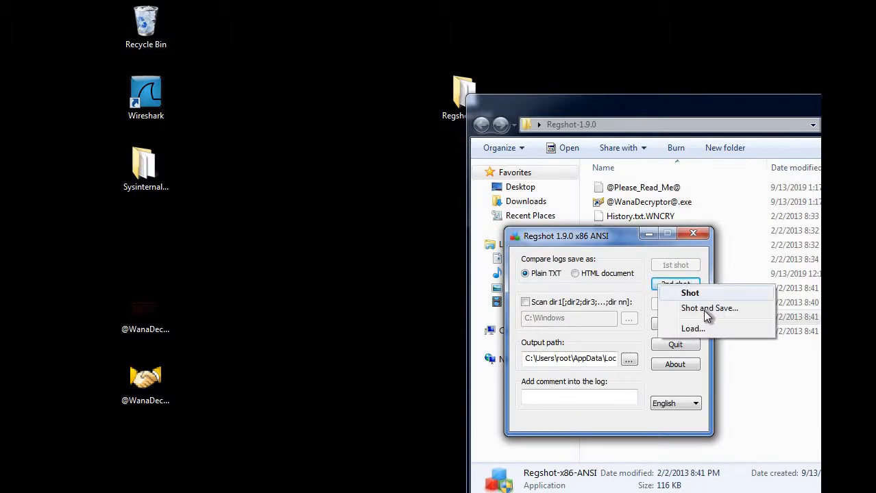
pyautogui.click(702, 310)
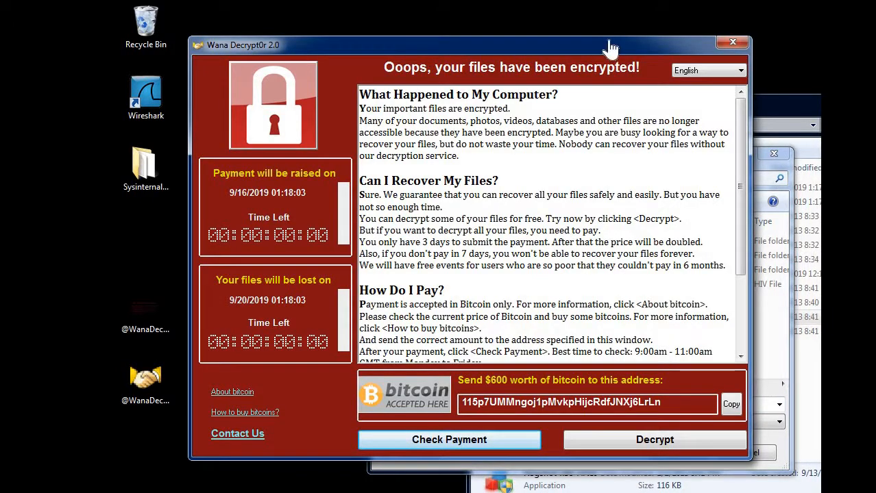
pyautogui.click(727, 45)
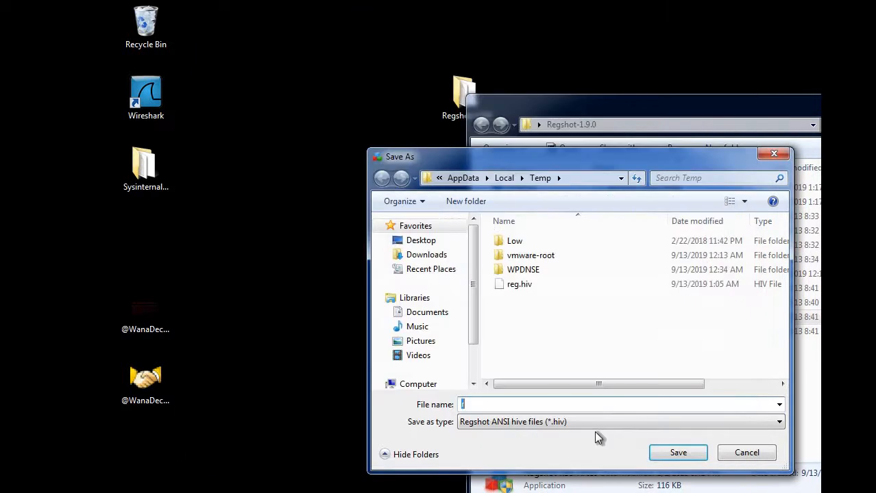
pyautogui.click(521, 403)
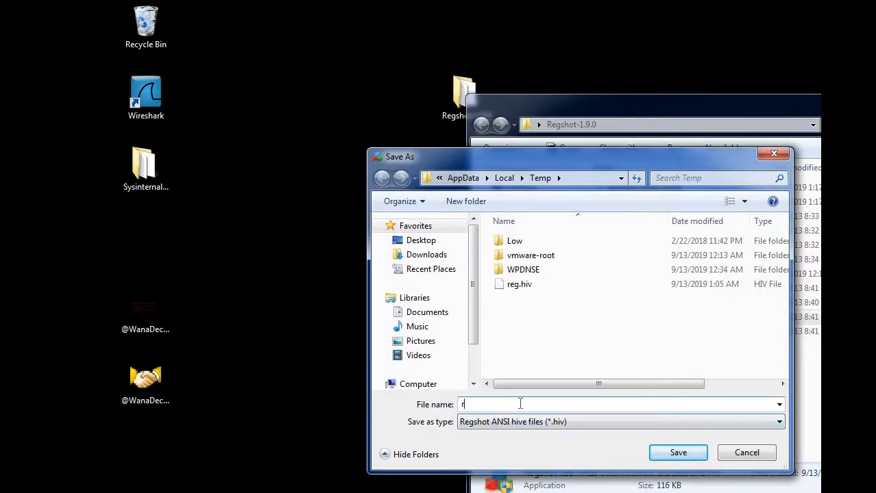
pyautogui.write('eg2')
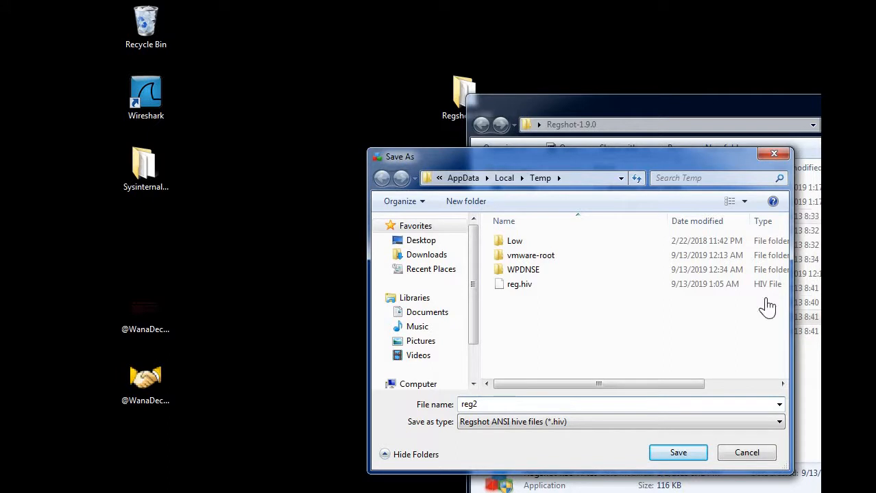
pyautogui.click(689, 454)
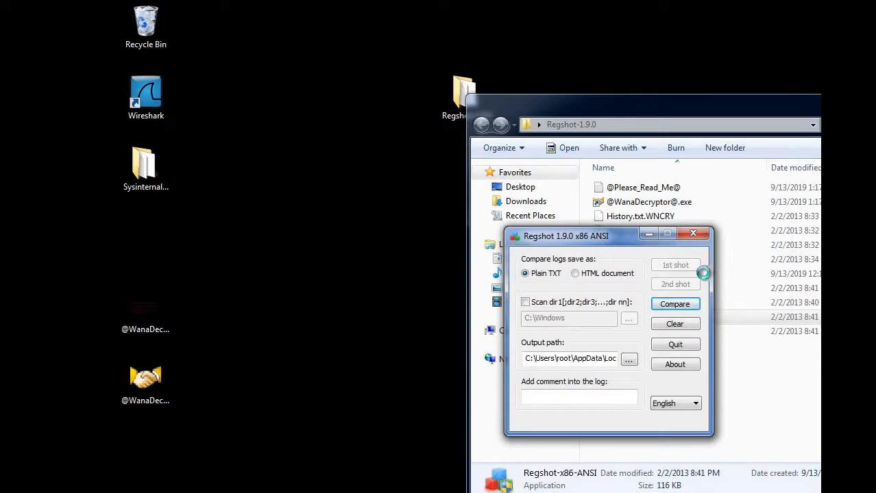
# - Compare the two Regshot snapshots as plain text, dismiss the ransom window and minimize Regshot to leave the ~res-x86 log in view
pyautogui.click(689, 302)
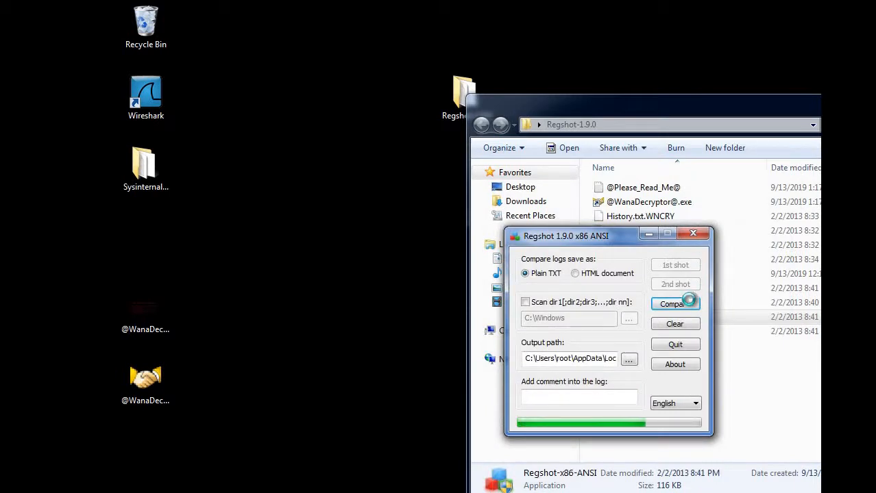
pyautogui.click(674, 306)
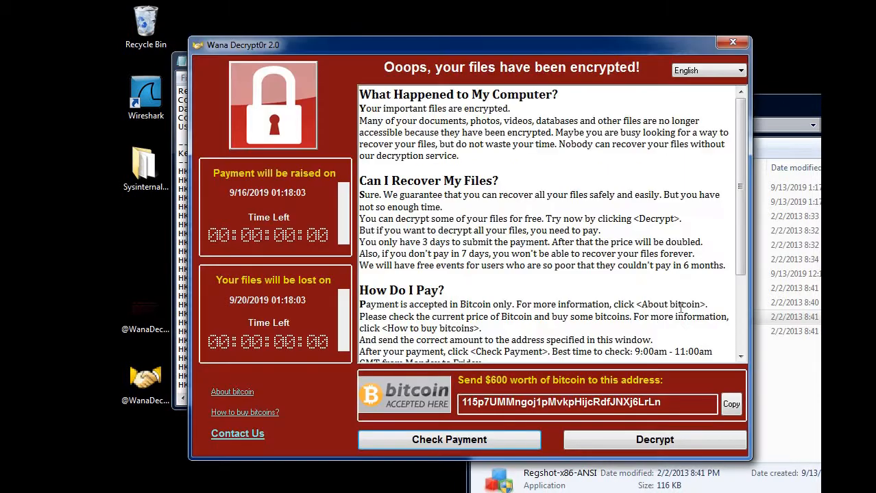
pyautogui.click(732, 43)
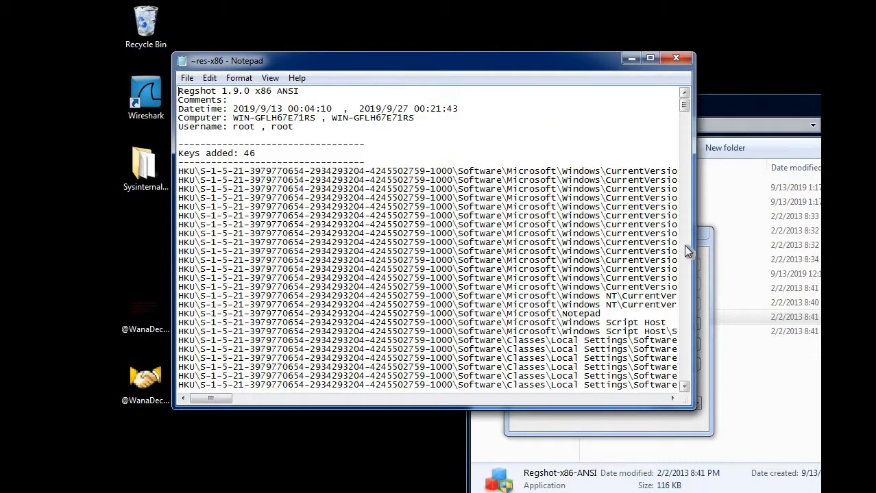
pyautogui.click(702, 279)
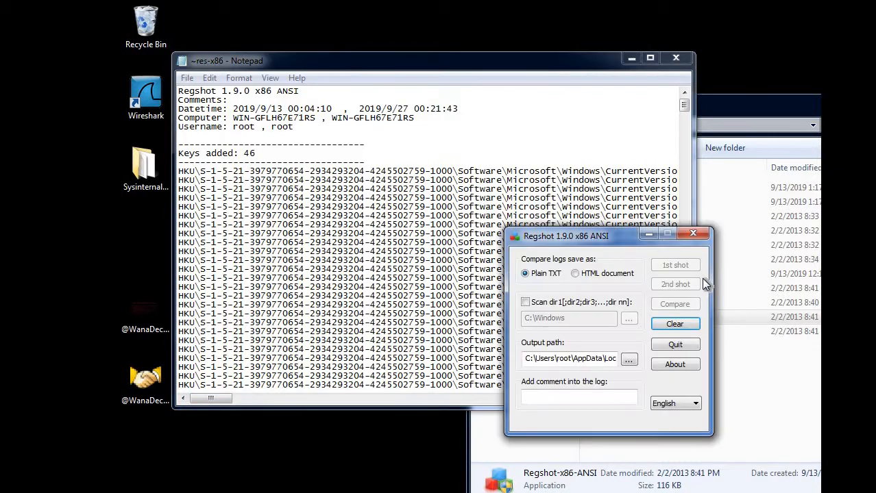
pyautogui.click(667, 234)
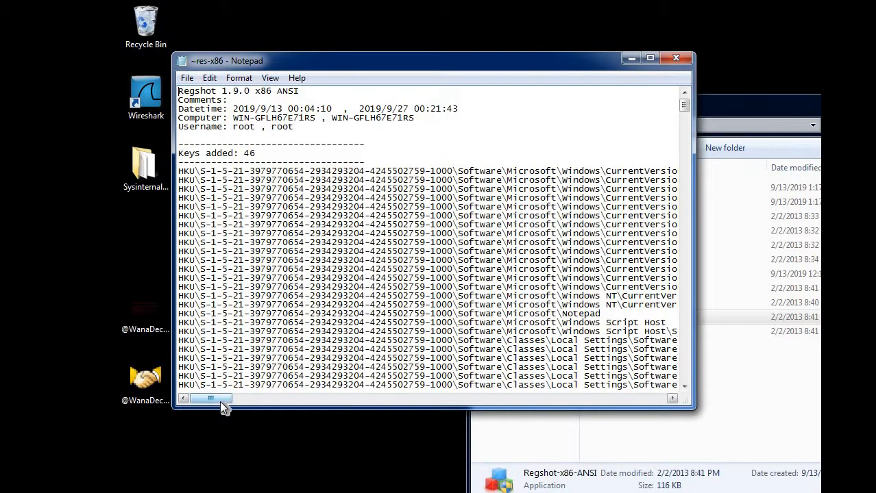
# - Examine the added registry key paths in the ~res-x86 log, dismissing the ransom window and highlighting the CIDSave Modules entries
pyautogui.moveTo(220, 402); pyautogui.dragTo(259, 403)
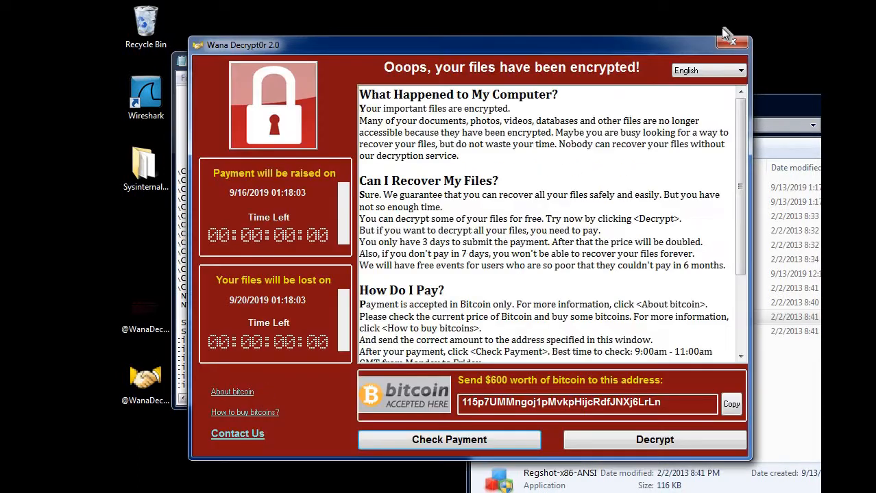
pyautogui.click(733, 44)
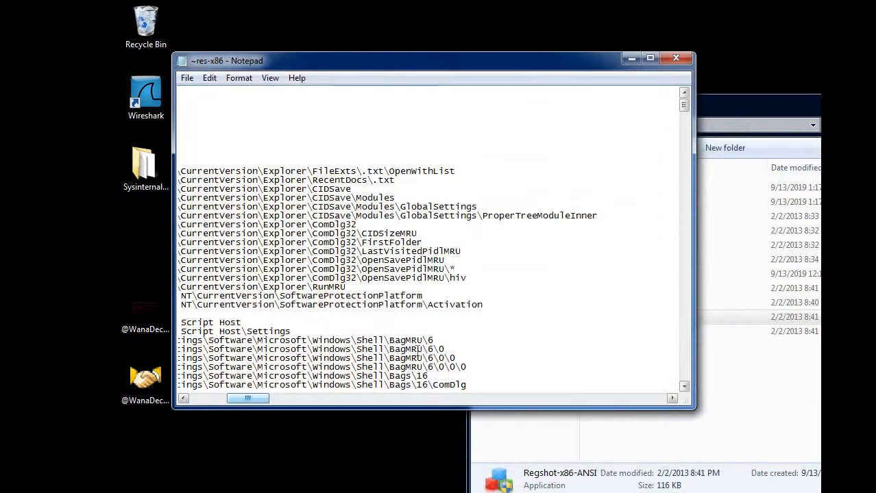
pyautogui.moveTo(457, 190); pyautogui.dragTo(456, 216)
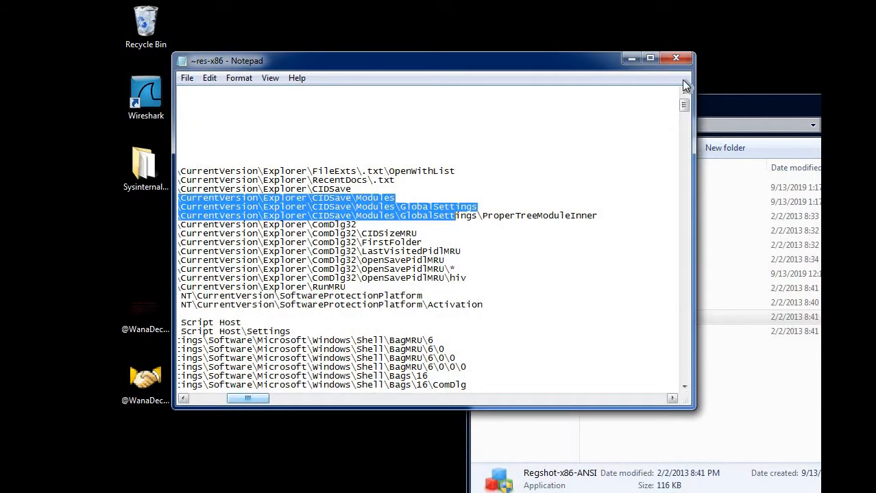
# - Maximize the ~res-x86 log, show the beginning of its lines and capture the virtual machine's screen
pyautogui.click(650, 58)
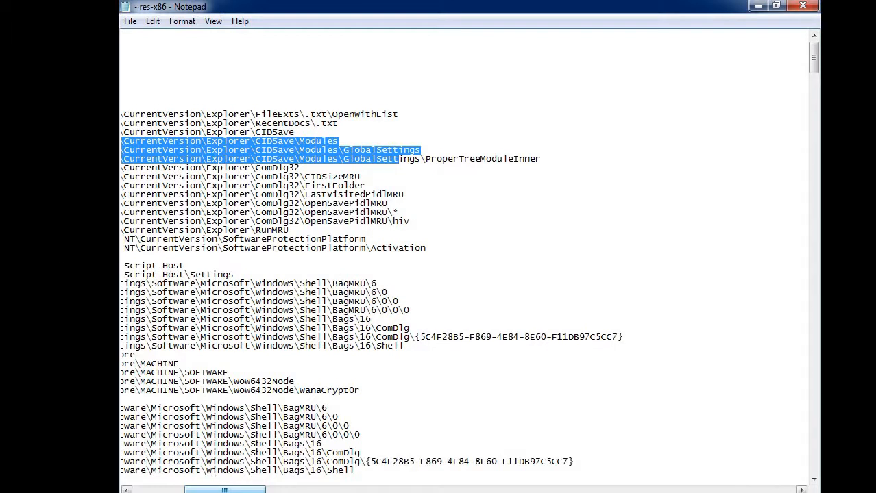
pyautogui.moveTo(224, 490); pyautogui.dragTo(173, 490)
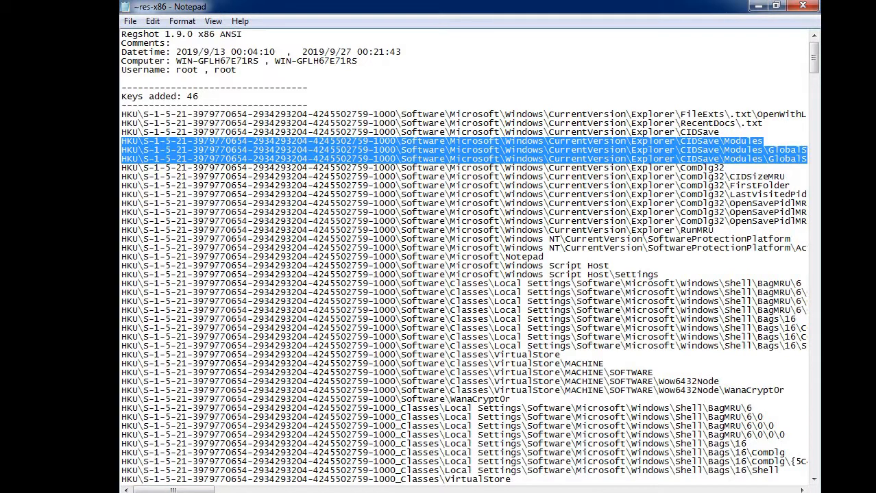
pyautogui.click(0, 0)
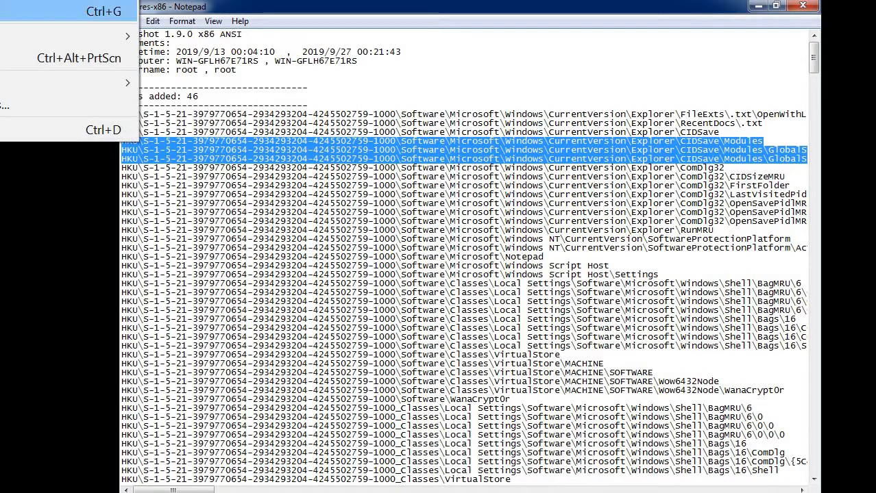
pyautogui.click(41, 59)
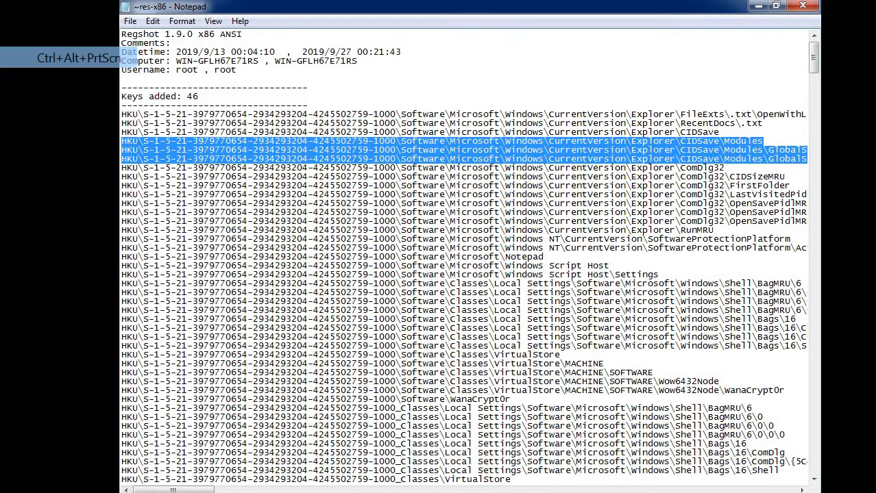
# - Minimize the ~res-x86 log and dismiss the Wana Decrypt0r 2.0 window
pyautogui.moveTo(687, 492)
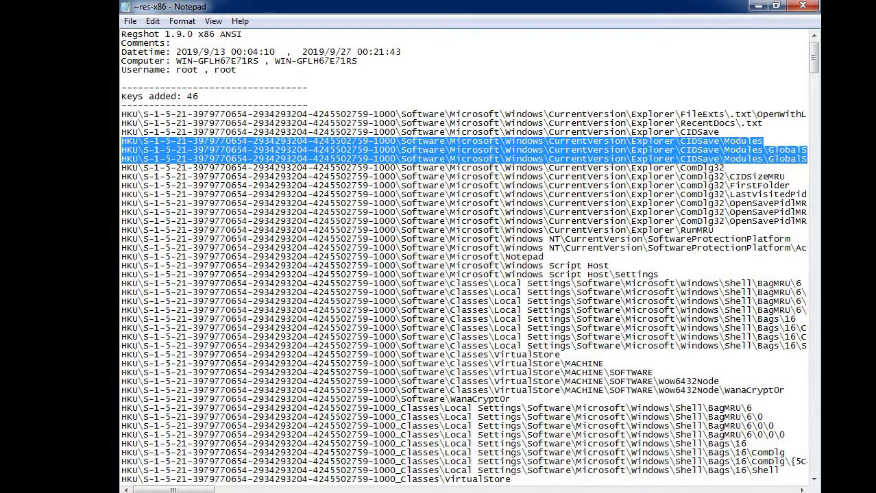
pyautogui.click(757, 8)
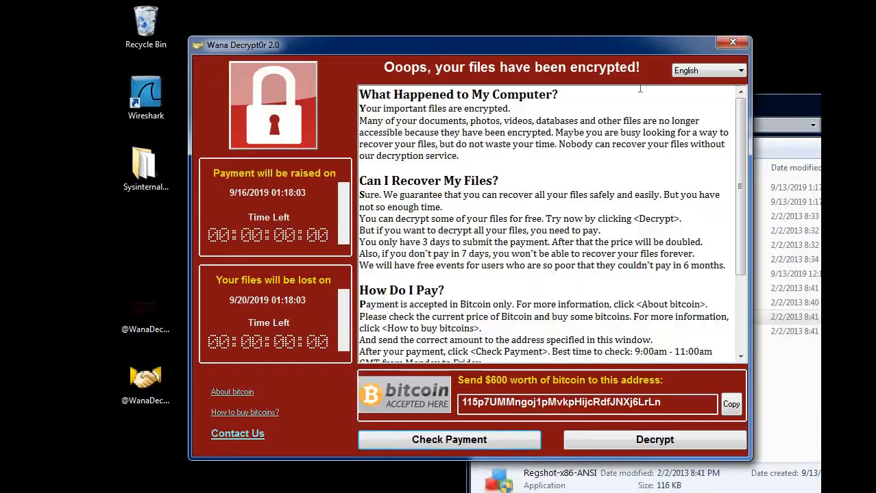
pyautogui.click(723, 45)
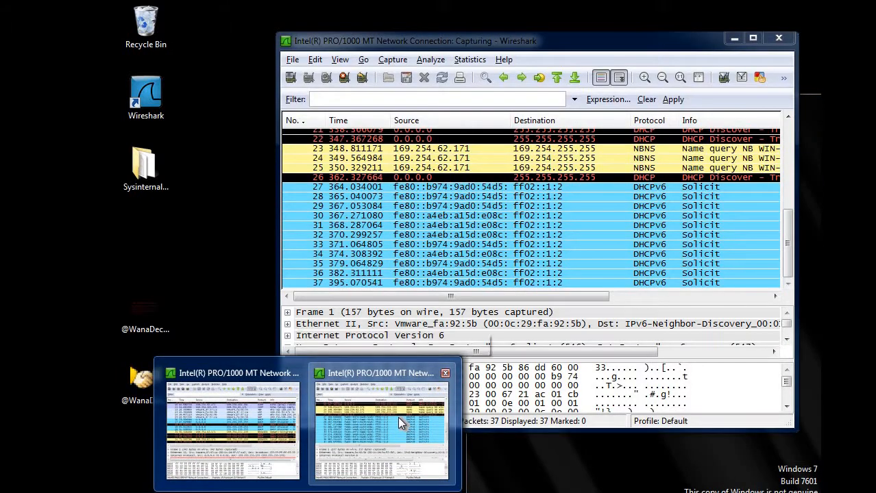
# - Bring the second Wireshark capture window forward and review its packet list from the latest packets back to the first
pyautogui.click(398, 417)
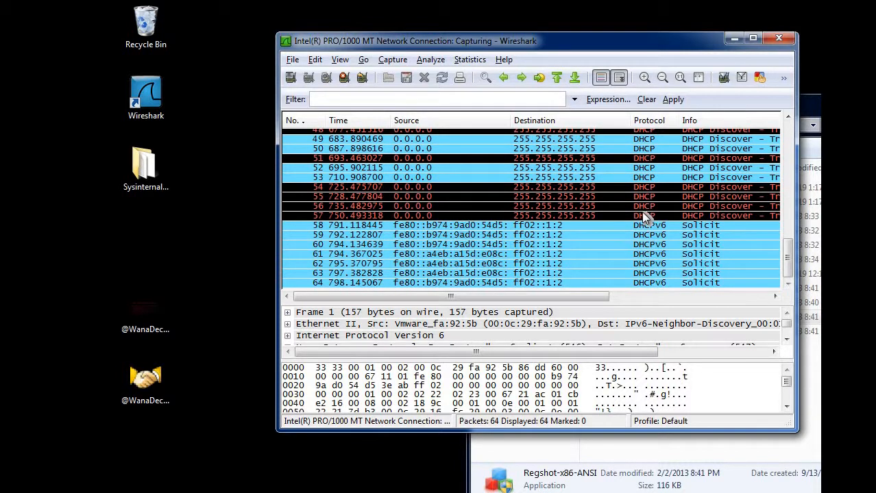
pyautogui.scroll(3, 643, 216)
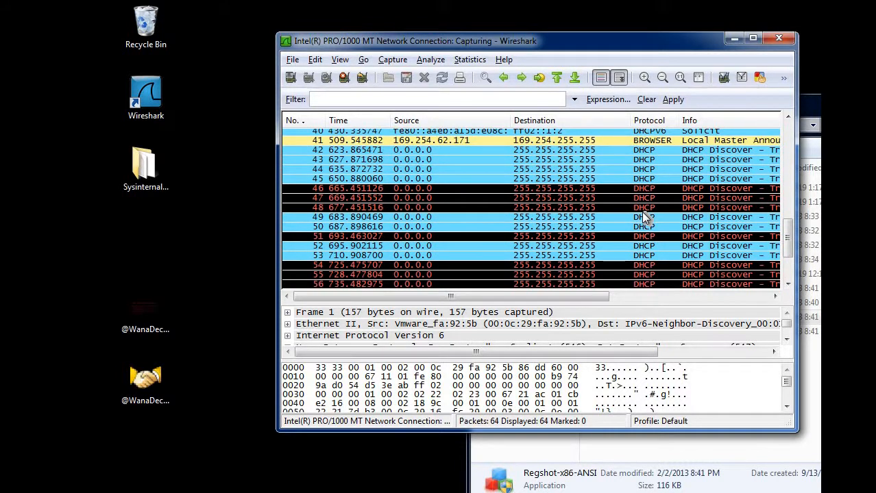
pyautogui.scroll(2, 642, 216)
pyautogui.scroll(5, 643, 217)
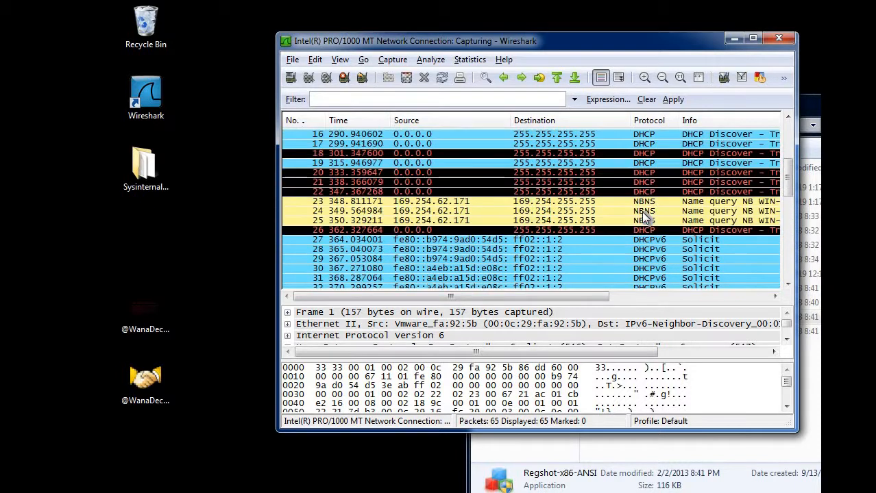
pyautogui.scroll(5, 643, 214)
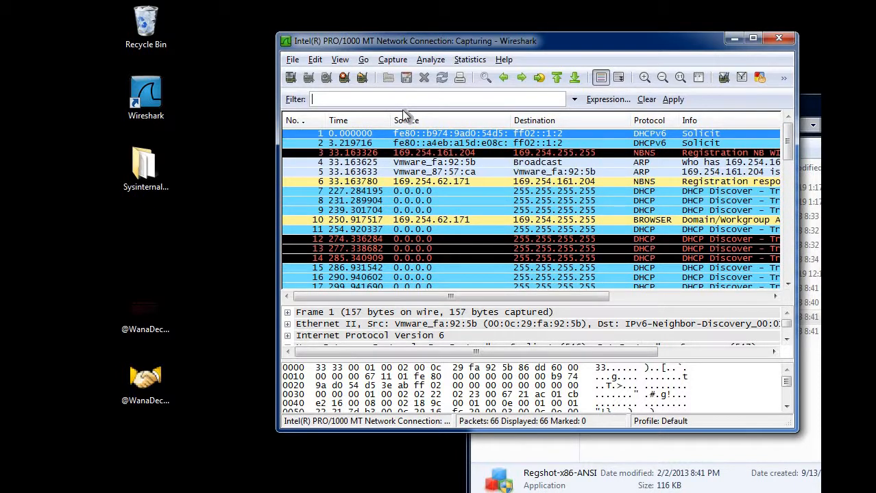
# - Filter the capture for tcp packets, dismiss the Wana Decrypt0r 2.0 window and erase the filter text
pyautogui.write('tcp')
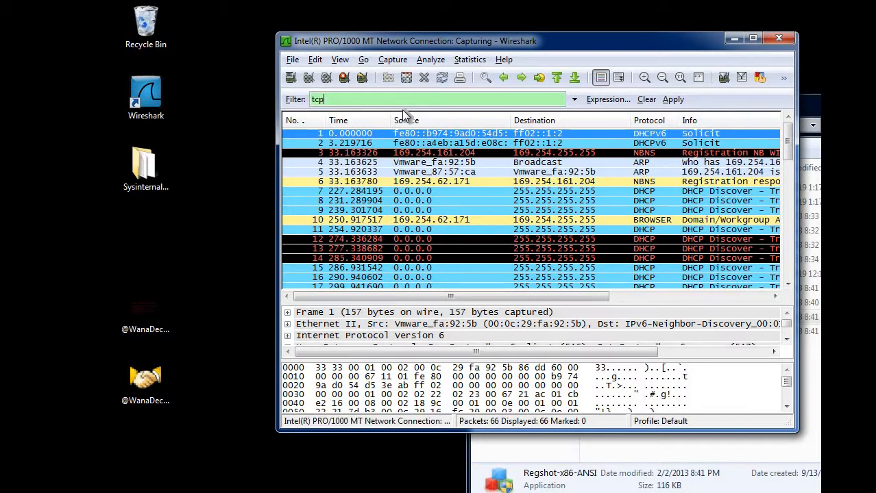
pyautogui.press('Return')
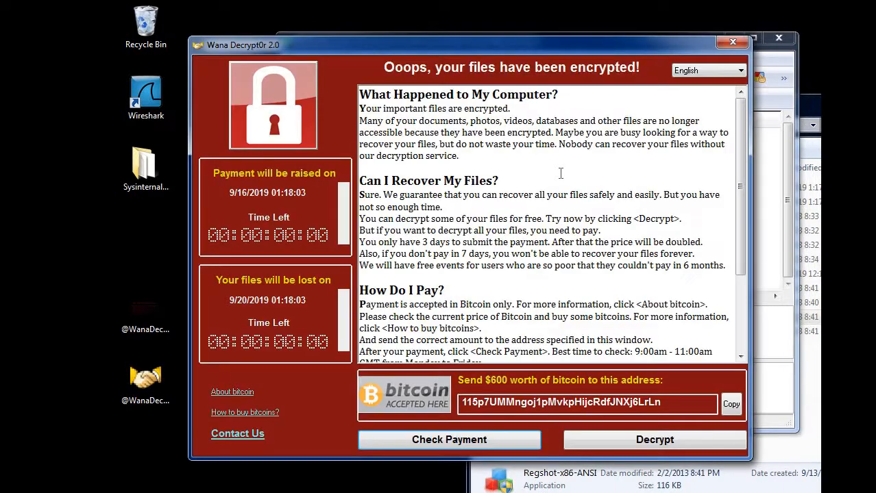
pyautogui.click(733, 43)
pyautogui.press('BackSpace')
pyautogui.press('BackSpace')
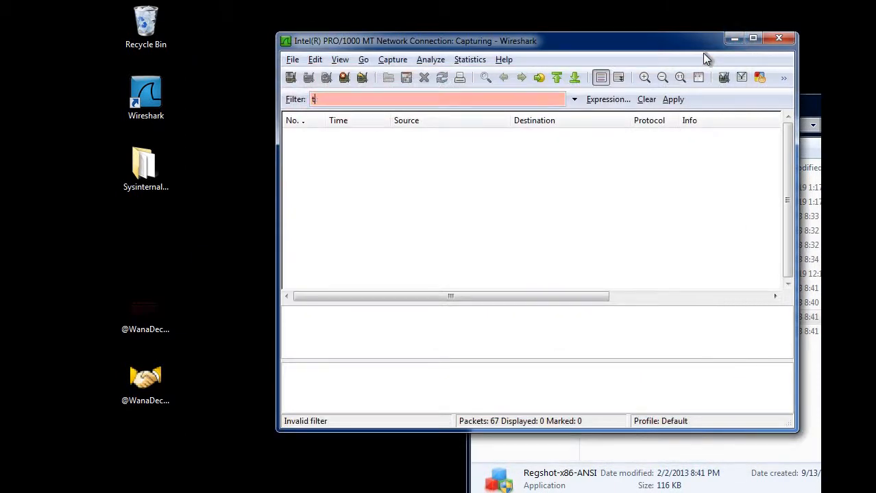
pyautogui.press('BackSpace')
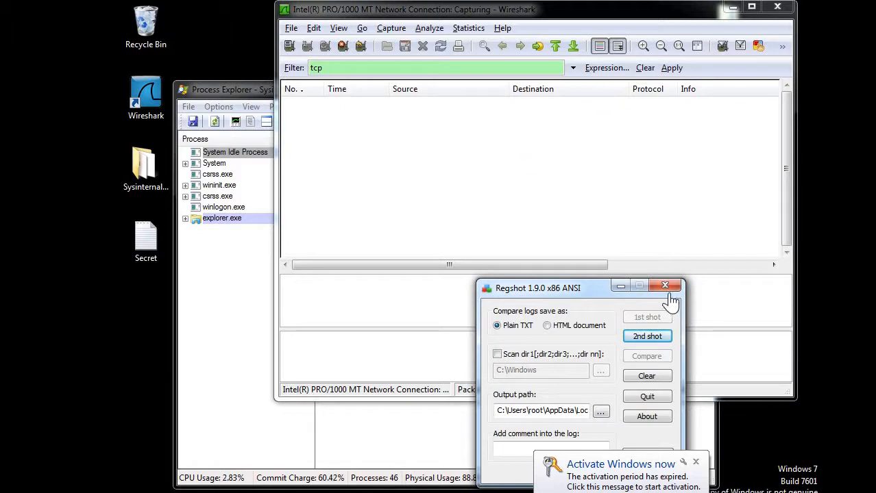
# - Erase the tcp display filter text in the other virtual machine's Wireshark capture
pyautogui.click(437, 68)
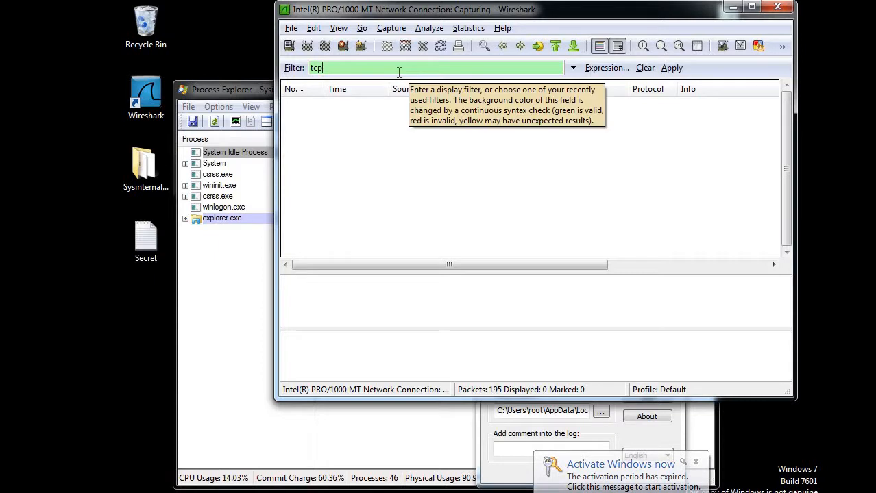
pyautogui.press('BackSpace')
pyautogui.press('BackSpace')
pyautogui.press('BackSpace')
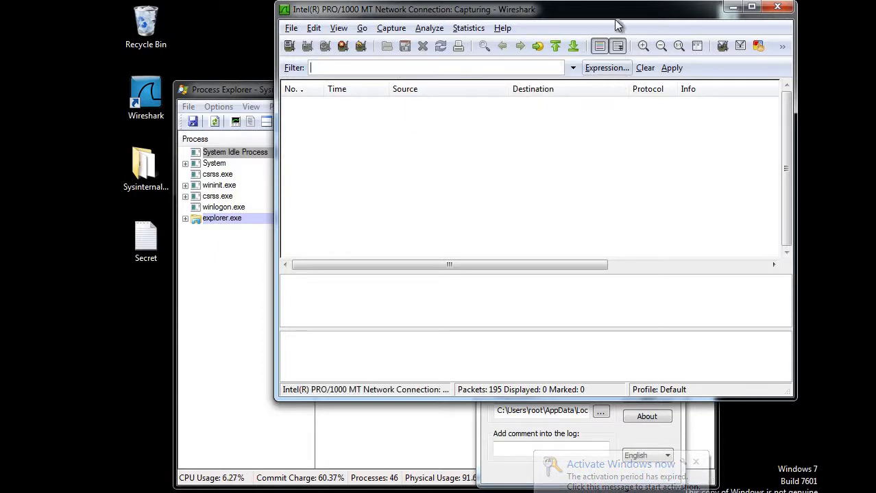
# - Minimize Wireshark and Process Explorer so that only Regshot stays open on the desktop
pyautogui.click(732, 8)
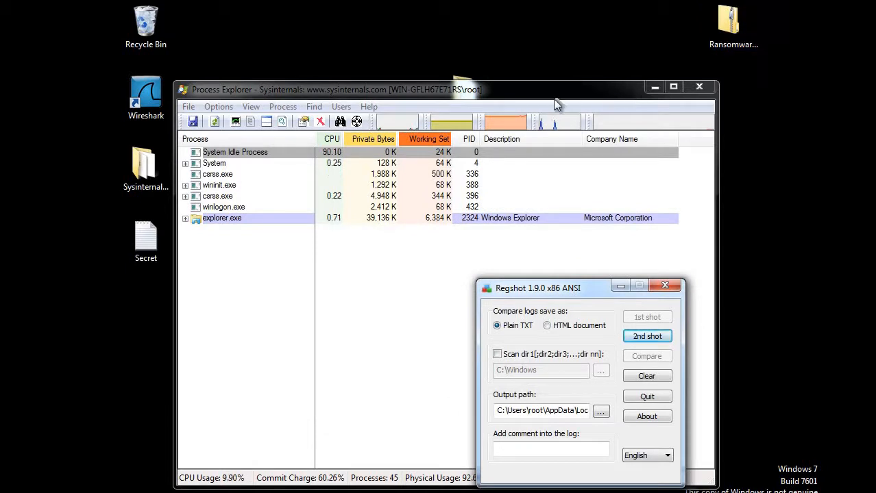
pyautogui.moveTo(541, 96); pyautogui.dragTo(599, 92)
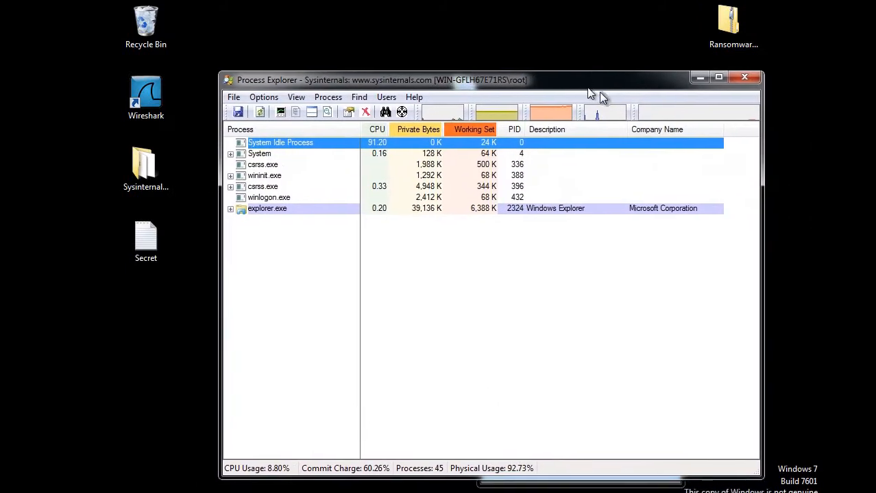
pyautogui.click(703, 83)
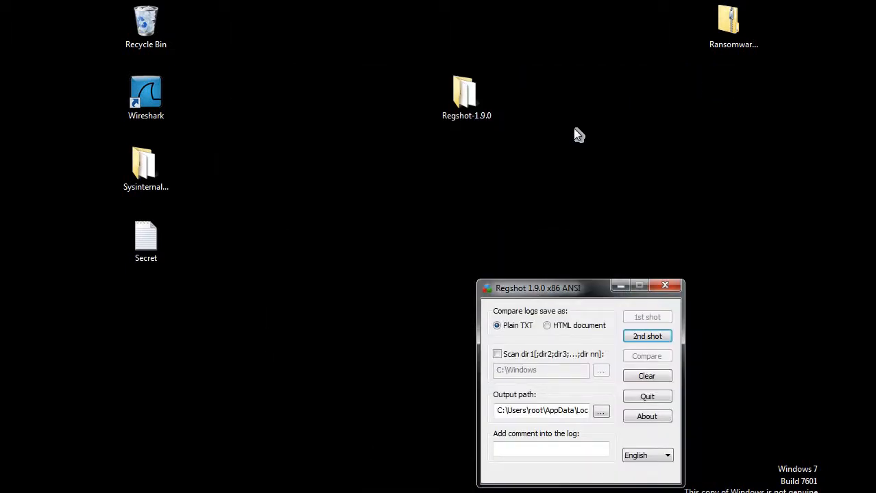